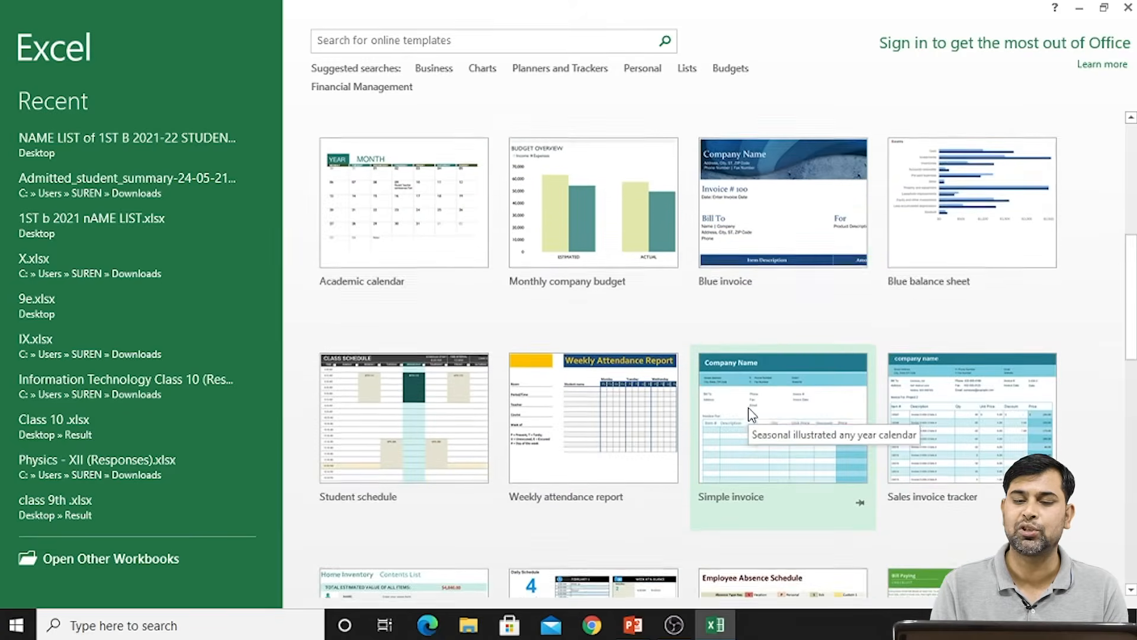
Step: Create a new blank workbook from the start screen templates
{"action": "scroll", "coordinate": [746, 445], "scroll_direction": "down", "scroll_amount": 7}
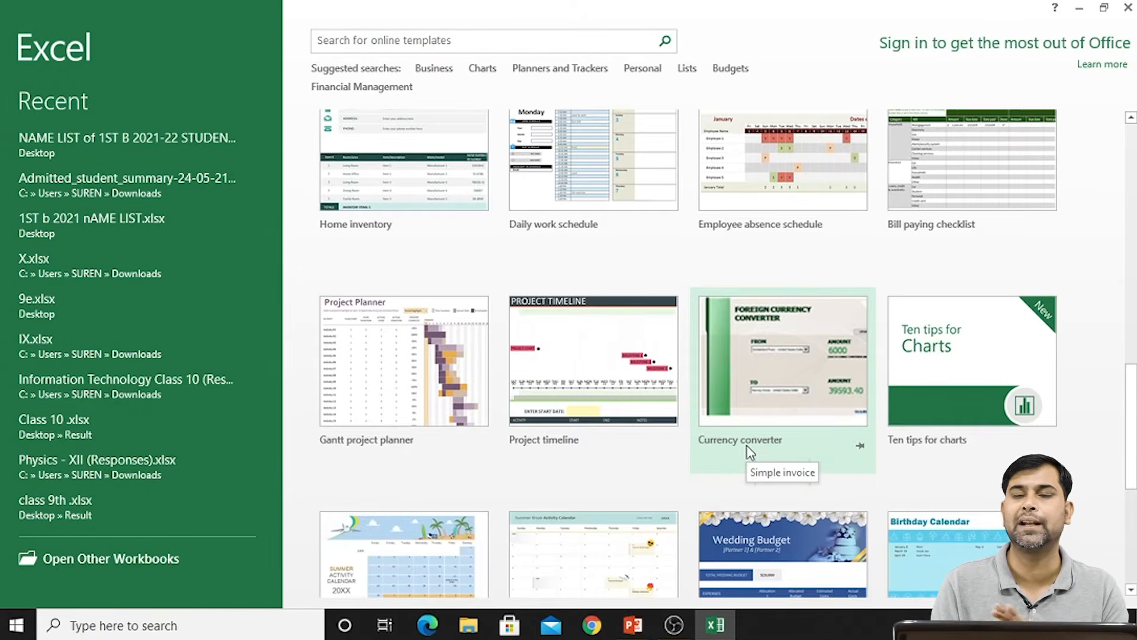
{"action": "scroll", "coordinate": [746, 446], "scroll_direction": "down", "scroll_amount": 6}
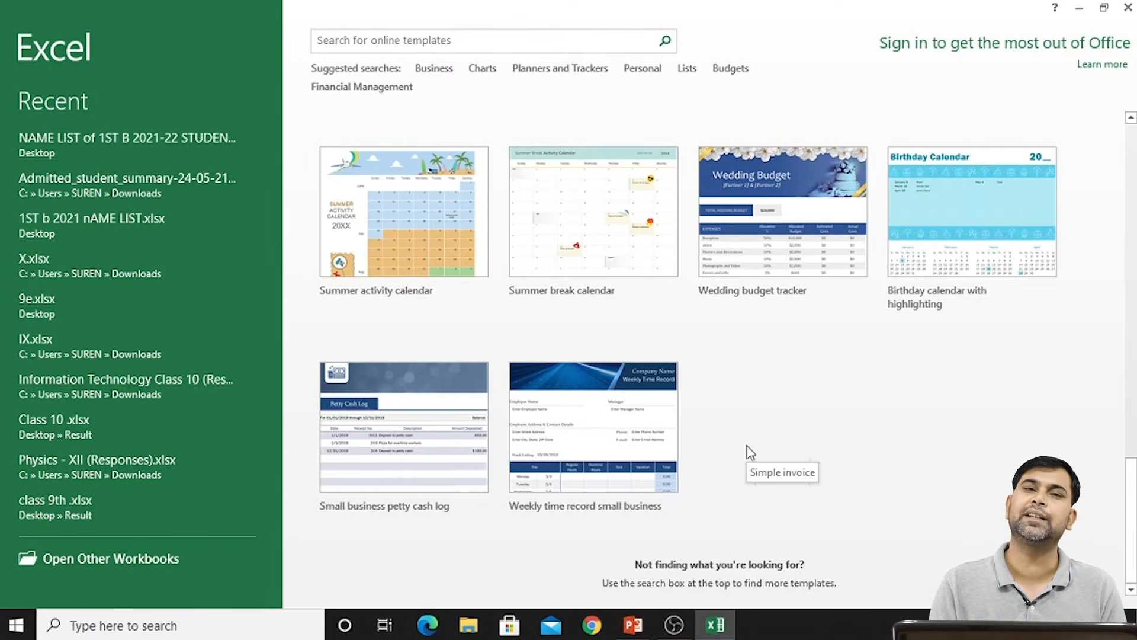
{"action": "scroll", "coordinate": [746, 446], "scroll_direction": "up", "scroll_amount": 11}
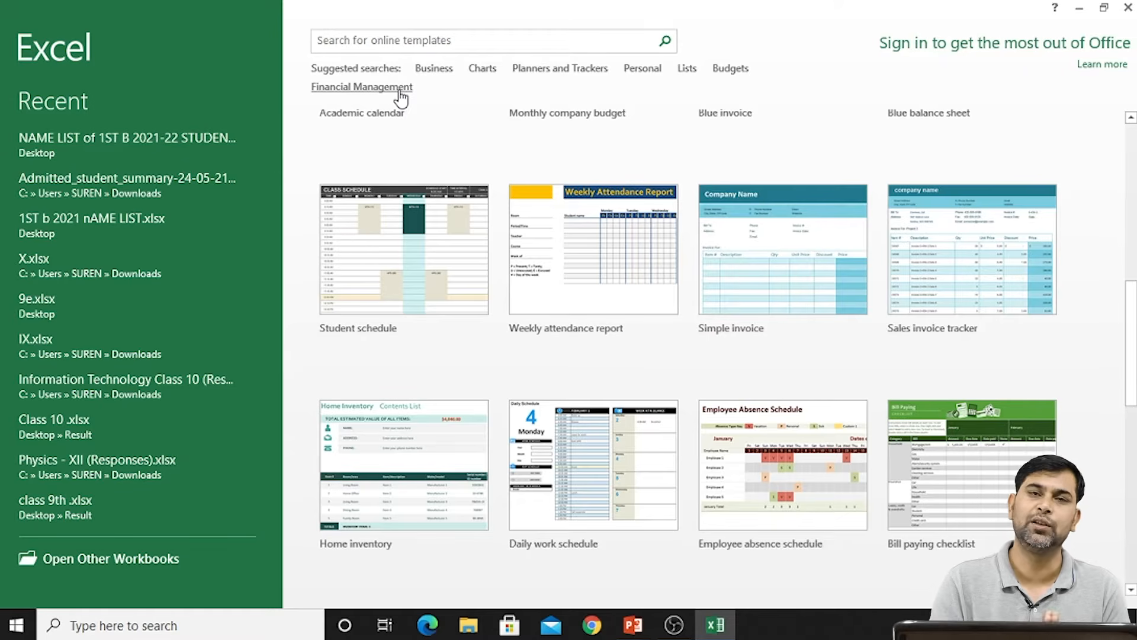
{"action": "scroll", "coordinate": [401, 238], "scroll_direction": "up", "scroll_amount": 6}
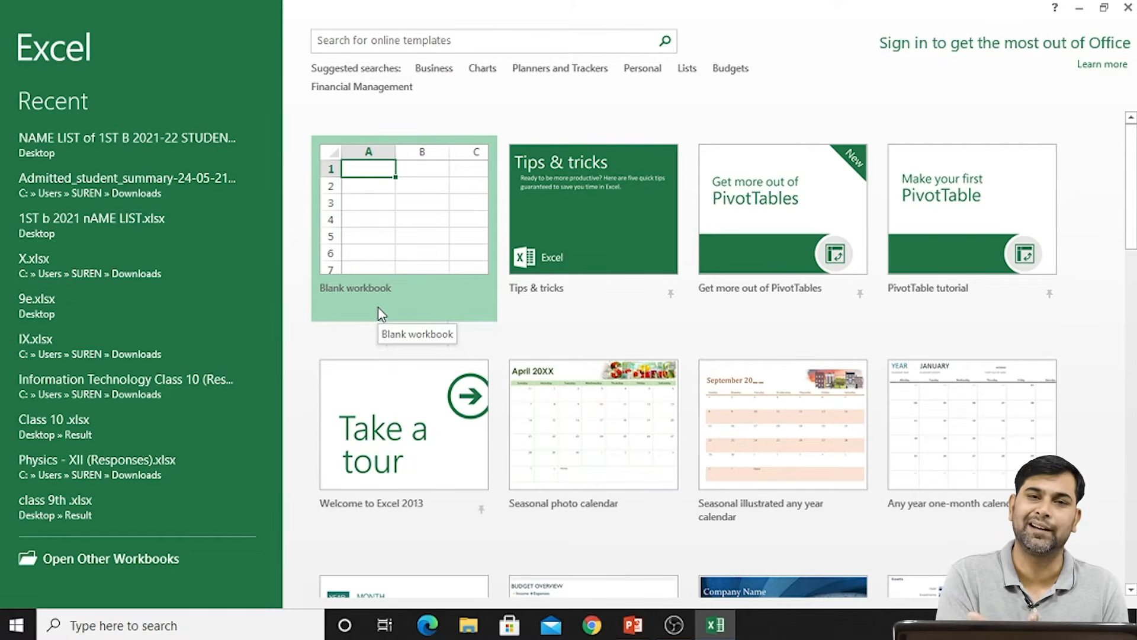
{"action": "left_click", "coordinate": [382, 272]}
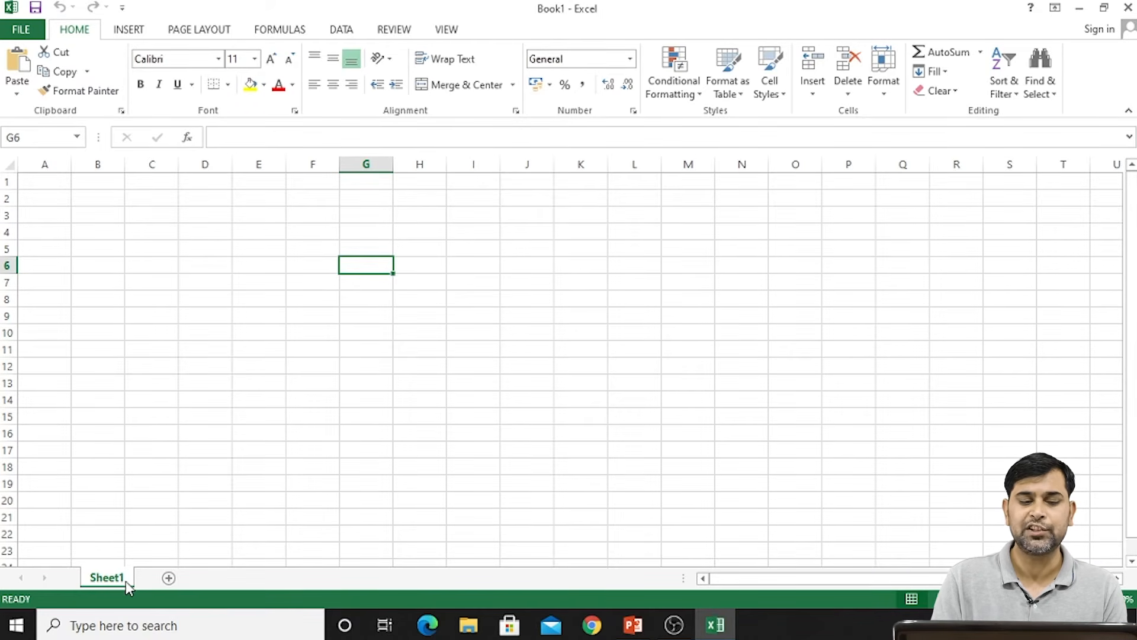
Step: Add three new worksheets to the workbook, giving Sheet2, Sheet3 and Sheet4
{"action": "left_click", "coordinate": [169, 579]}
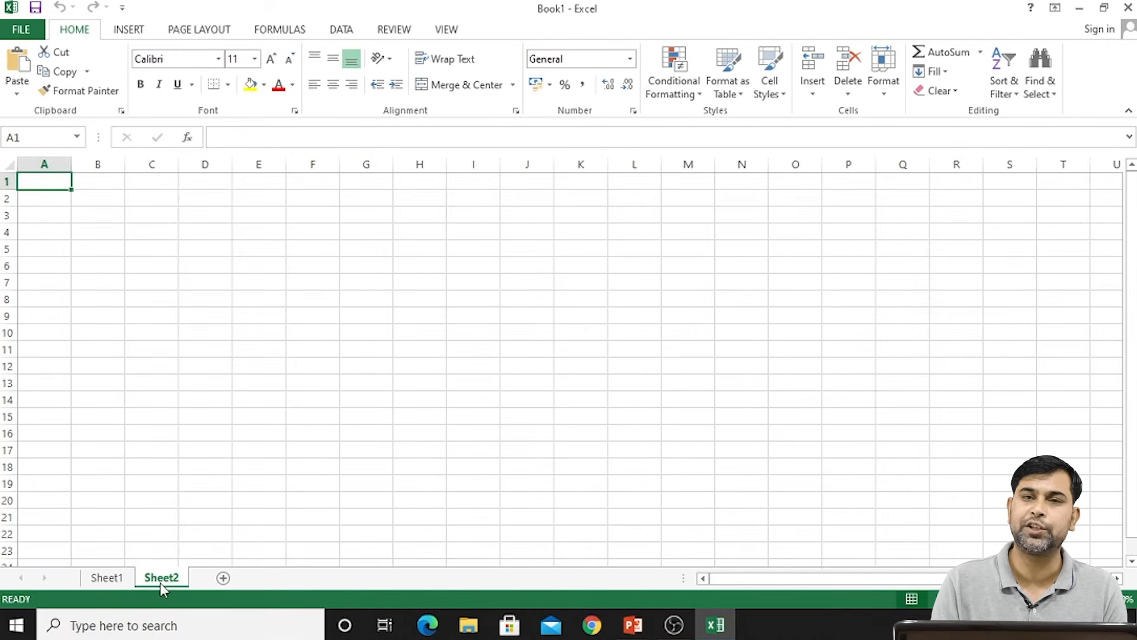
{"action": "left_click", "coordinate": [222, 579]}
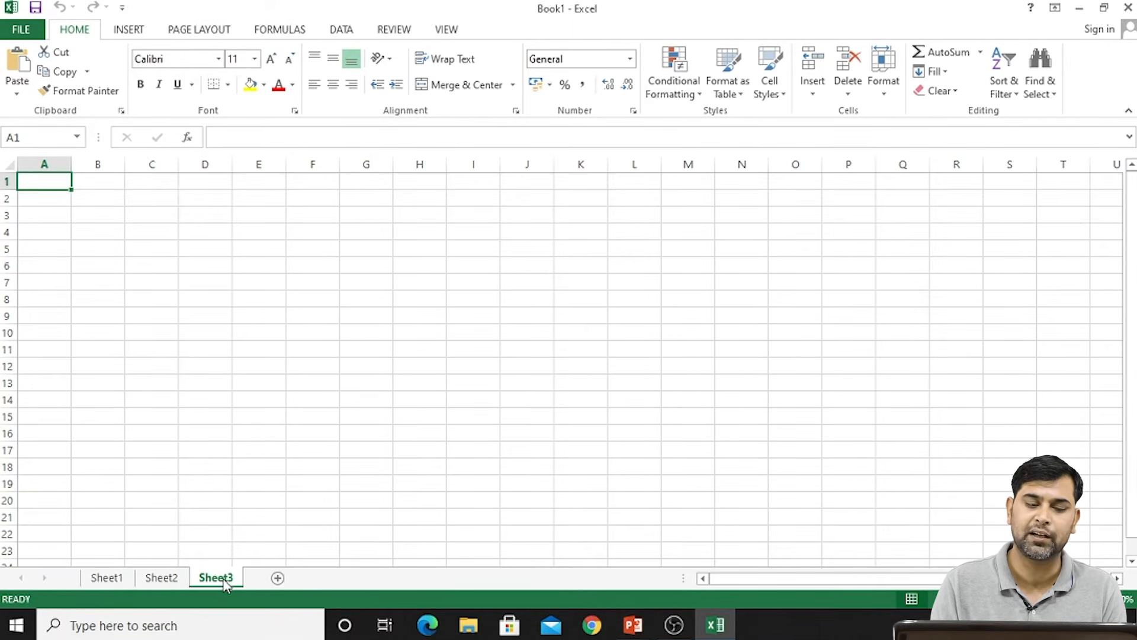
{"action": "left_click", "coordinate": [277, 579]}
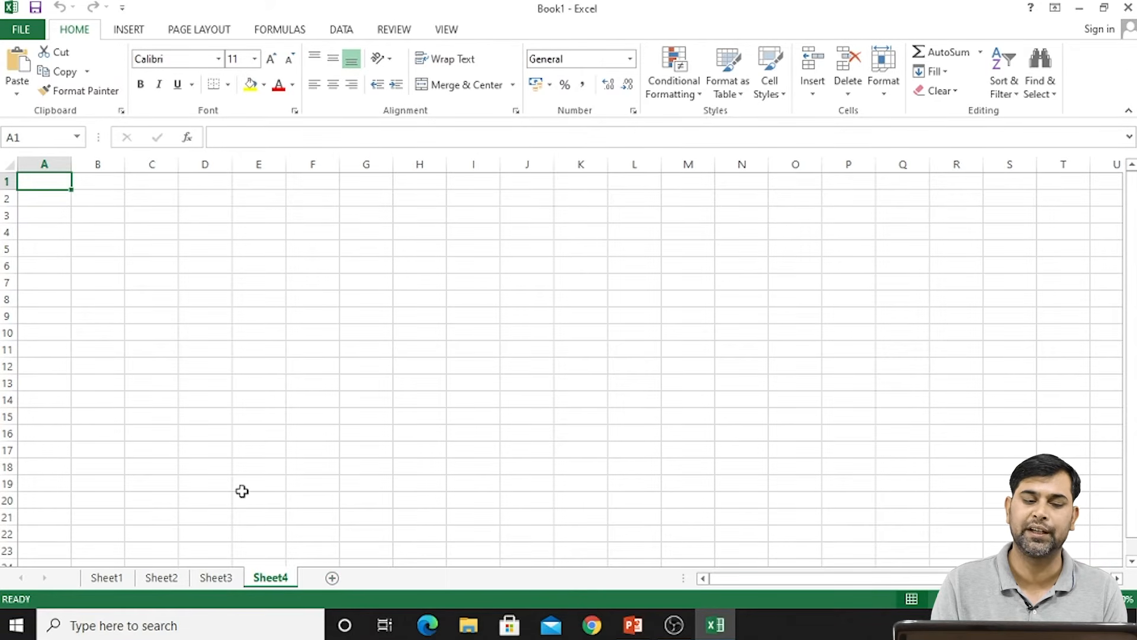
{"action": "left_click", "coordinate": [106, 578]}
{"action": "left_click", "coordinate": [160, 578]}
{"action": "left_click", "coordinate": [229, 580]}
{"action": "left_click", "coordinate": [273, 578]}
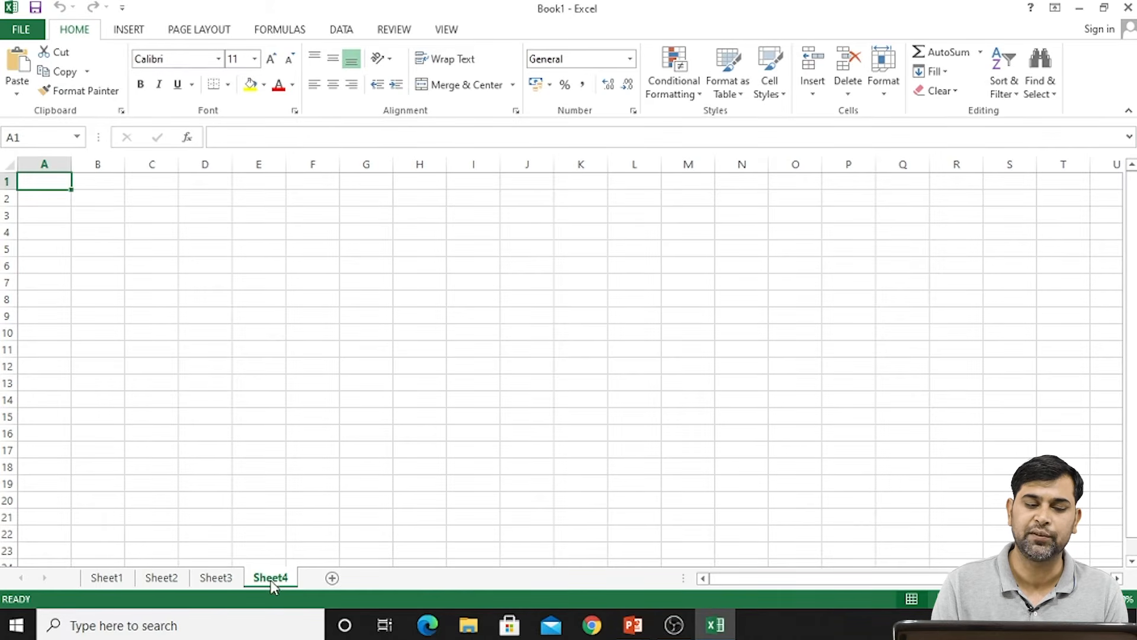
{"action": "left_click", "coordinate": [198, 456]}
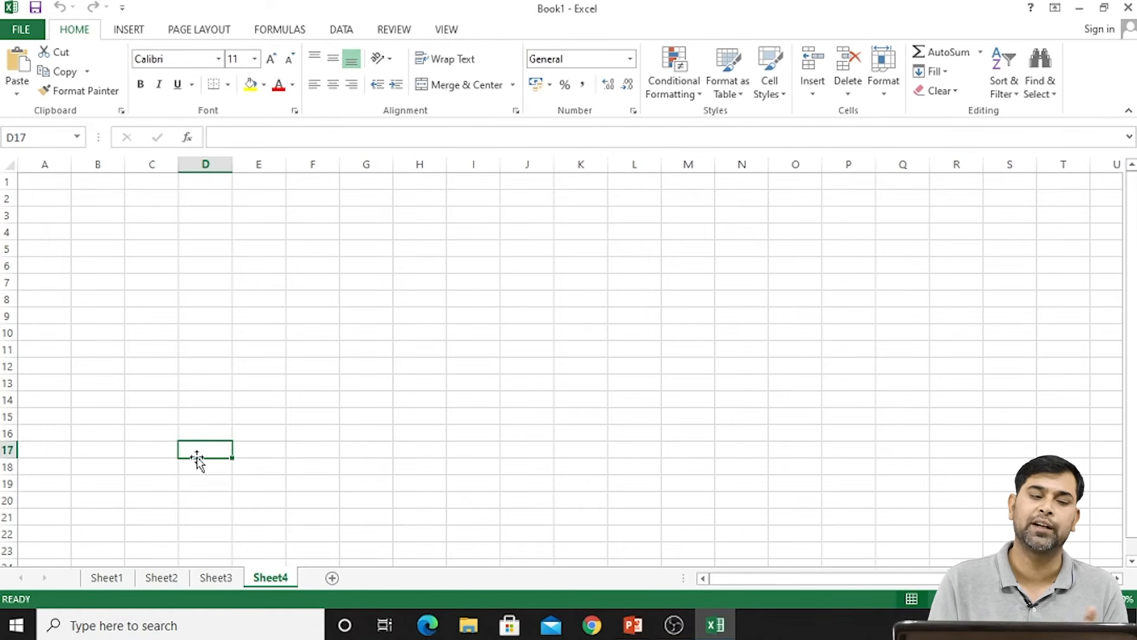
Step: Rename Sheet1 as May and Sheet2 as June
{"action": "left_click", "coordinate": [112, 577]}
{"action": "double_click", "coordinate": [115, 577]}
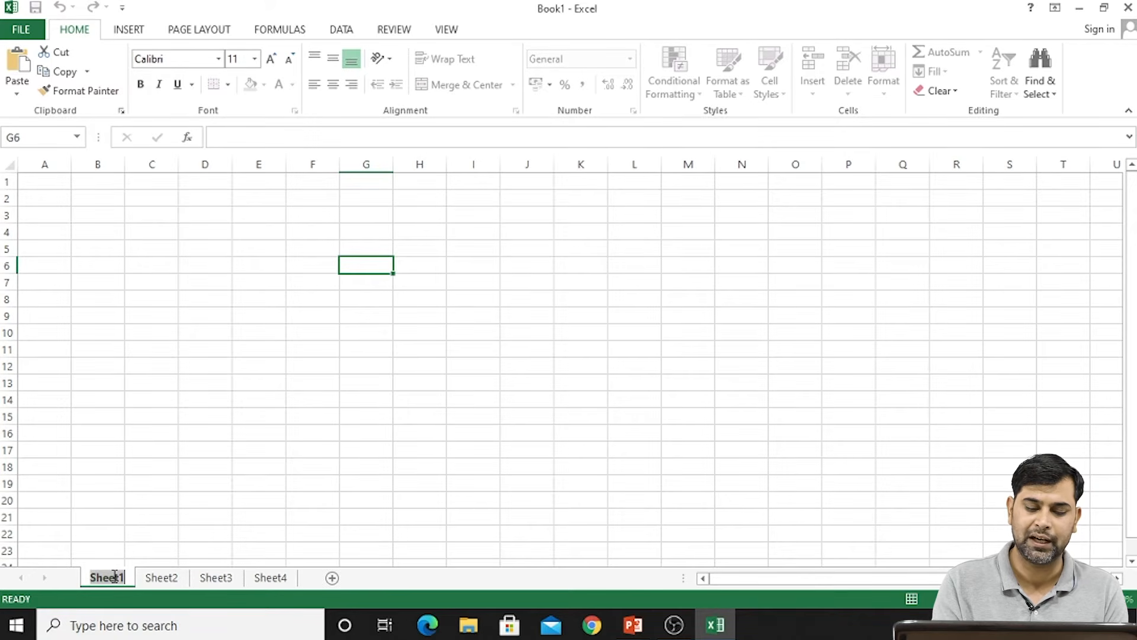
{"action": "type", "text": "MA"}
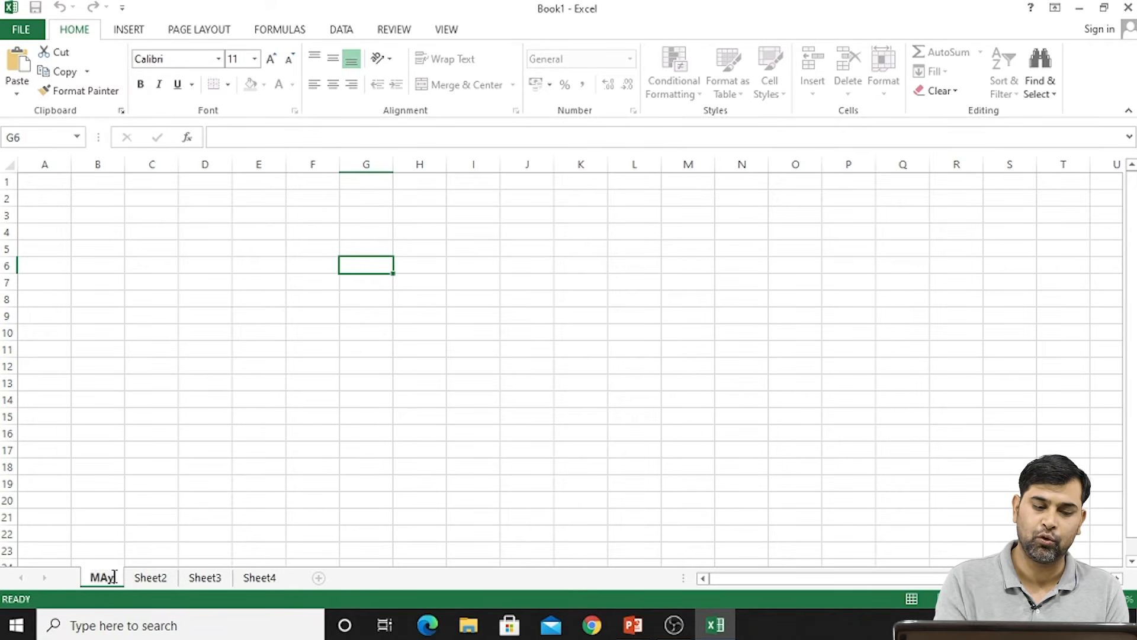
{"action": "key", "text": "BackSpace"}
{"action": "type", "text": "ay"}
{"action": "key", "text": "Return"}
{"action": "double_click", "coordinate": [150, 578]}
{"action": "type", "text": "June"}
{"action": "key", "text": "Return"}
Step: Rename Sheet3 as July and Sheet4 as August
{"action": "double_click", "coordinate": [193, 579]}
{"action": "type", "text": "July"}
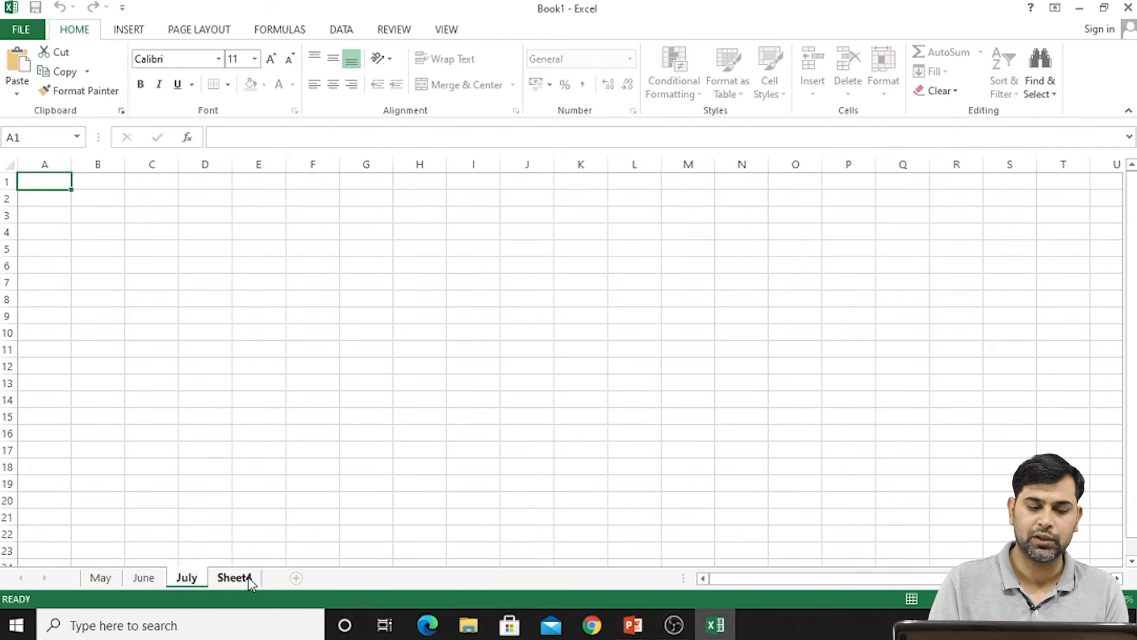
{"action": "key", "text": "Return"}
{"action": "double_click", "coordinate": [247, 577]}
{"action": "type", "text": "August"}
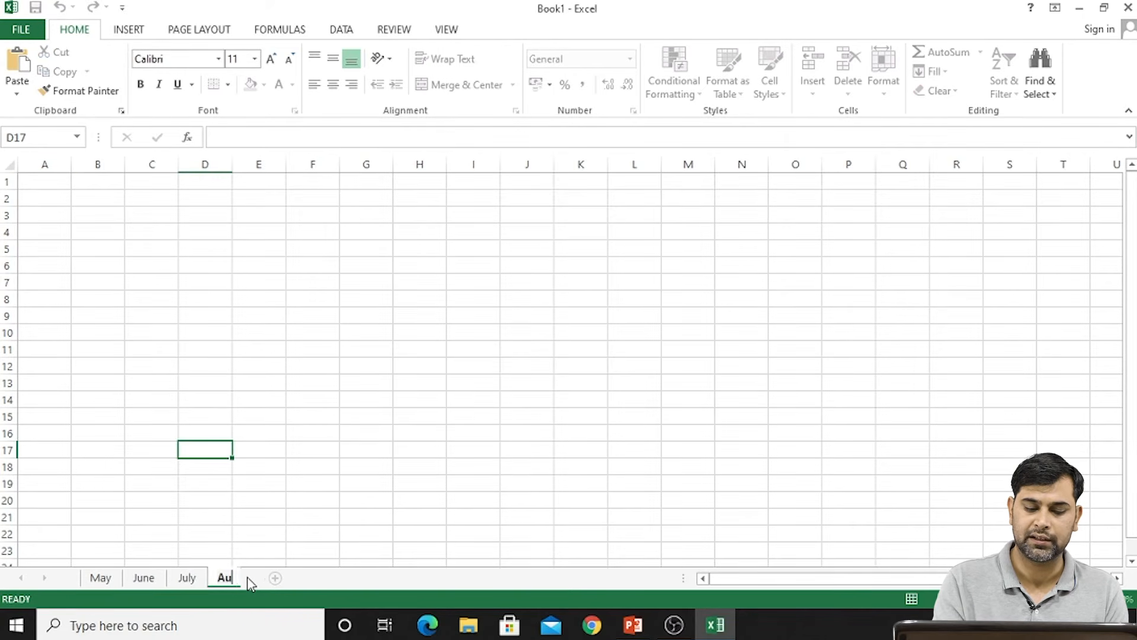
{"action": "key", "text": "Return"}
{"action": "left_click", "coordinate": [110, 578]}
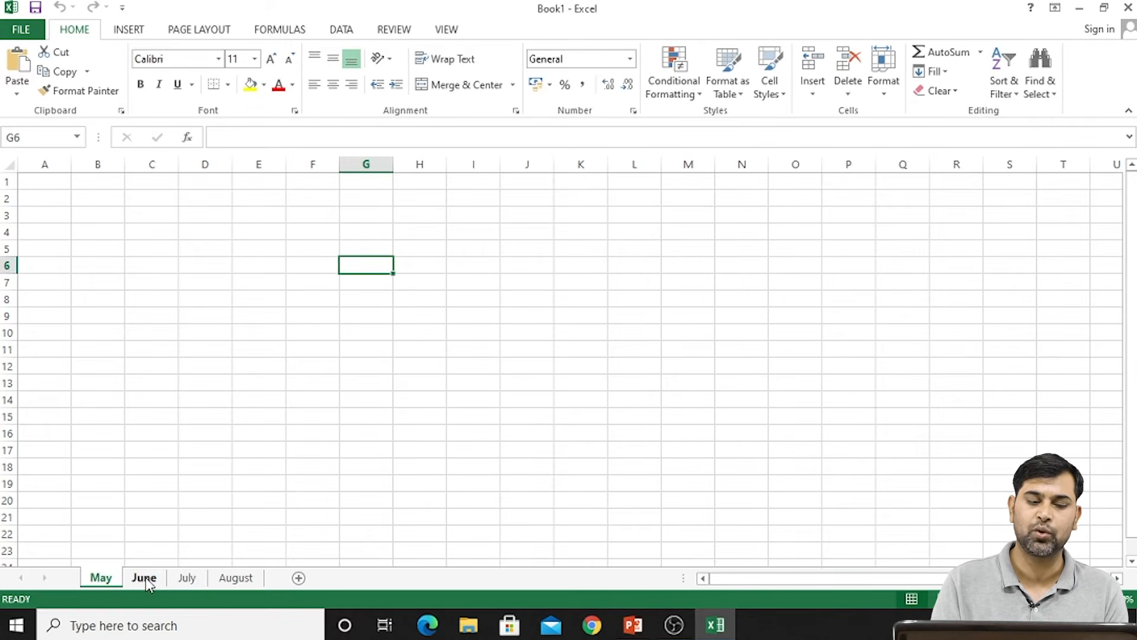
{"action": "left_click", "coordinate": [144, 578]}
{"action": "left_click", "coordinate": [186, 578]}
{"action": "left_click", "coordinate": [222, 578]}
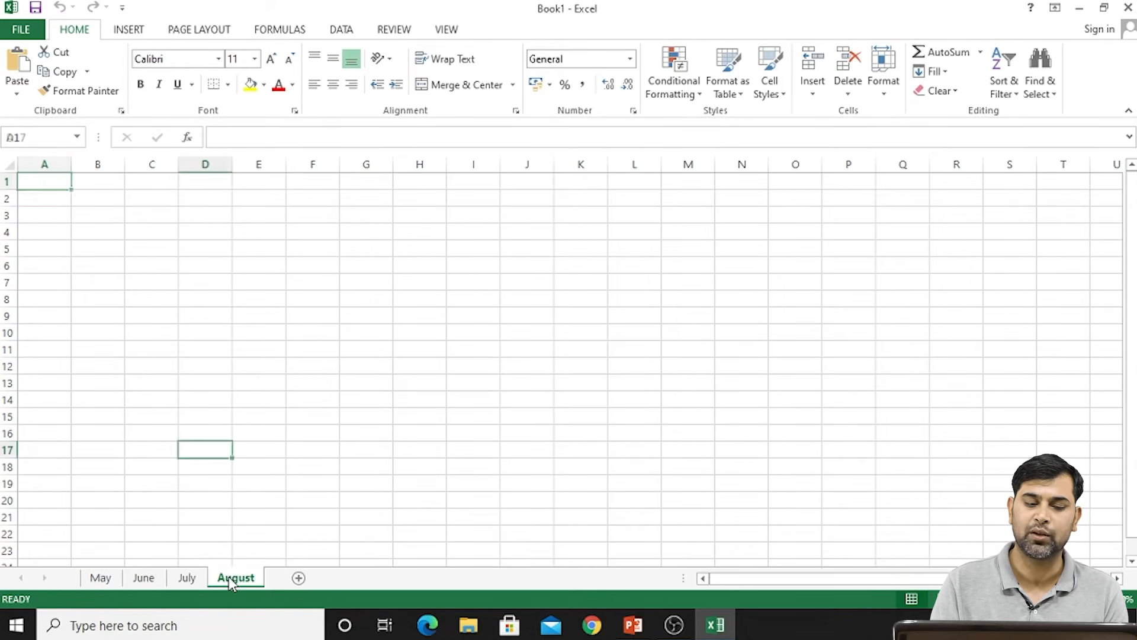
Step: Enter the column headings Rno in A1 and Name in B1 of the August sheet
{"action": "left_click", "coordinate": [38, 179]}
{"action": "key", "text": "Down"}
{"action": "key", "text": "Up"}
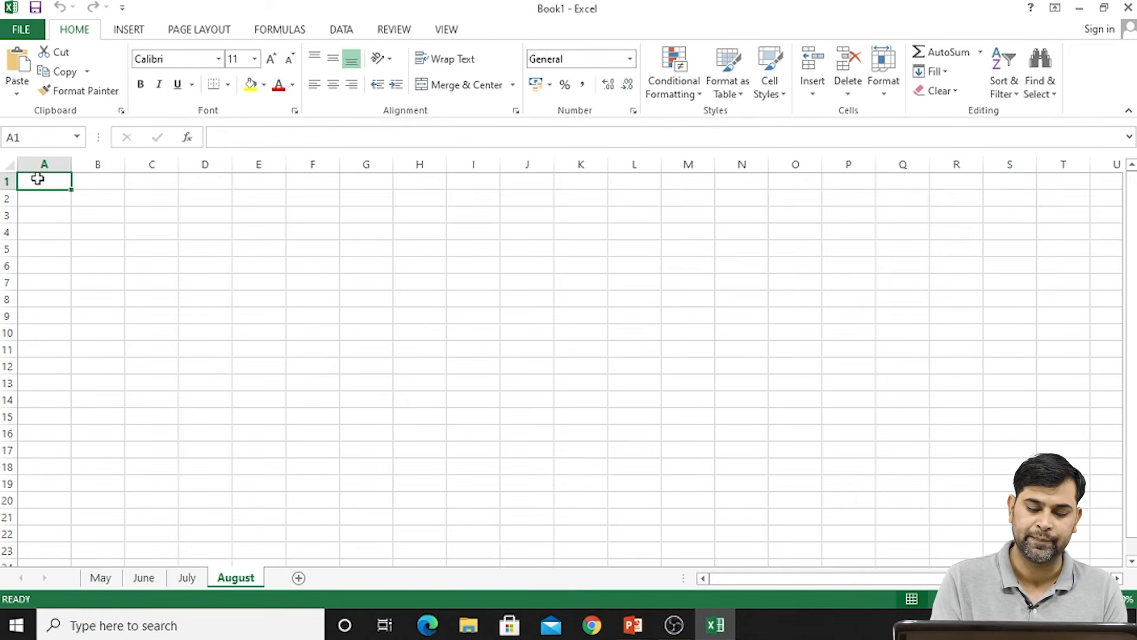
{"action": "type", "text": "Rni"}
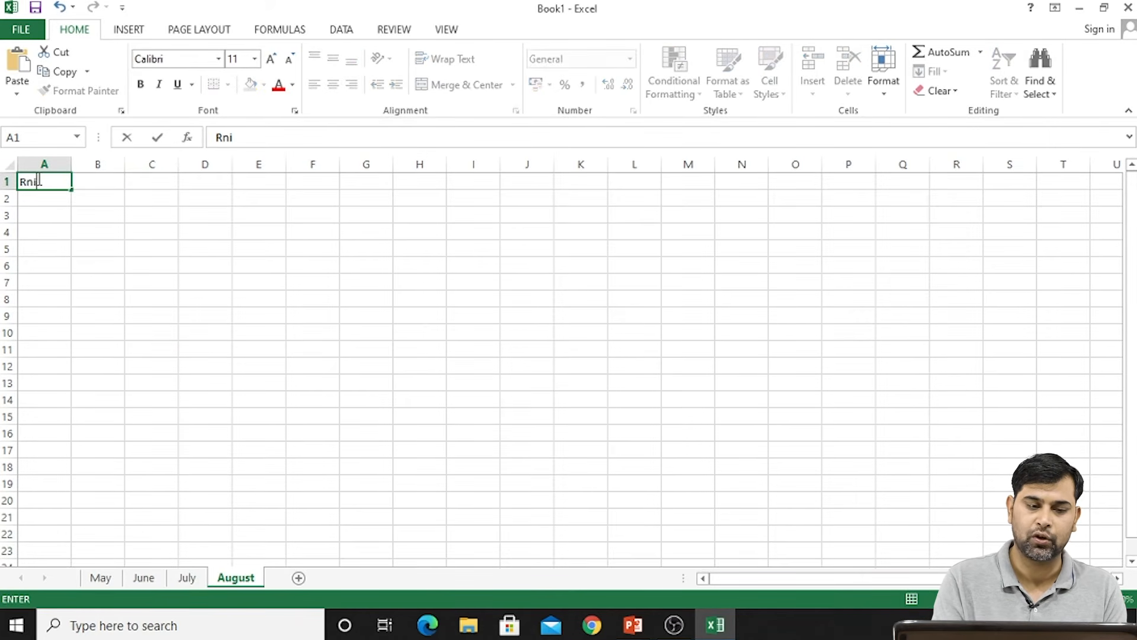
{"action": "key", "text": "BackSpace"}
{"action": "type", "text": "o"}
{"action": "key", "text": "Tab"}
{"action": "type", "text": "Name"}
{"action": "key", "text": "Tab"}
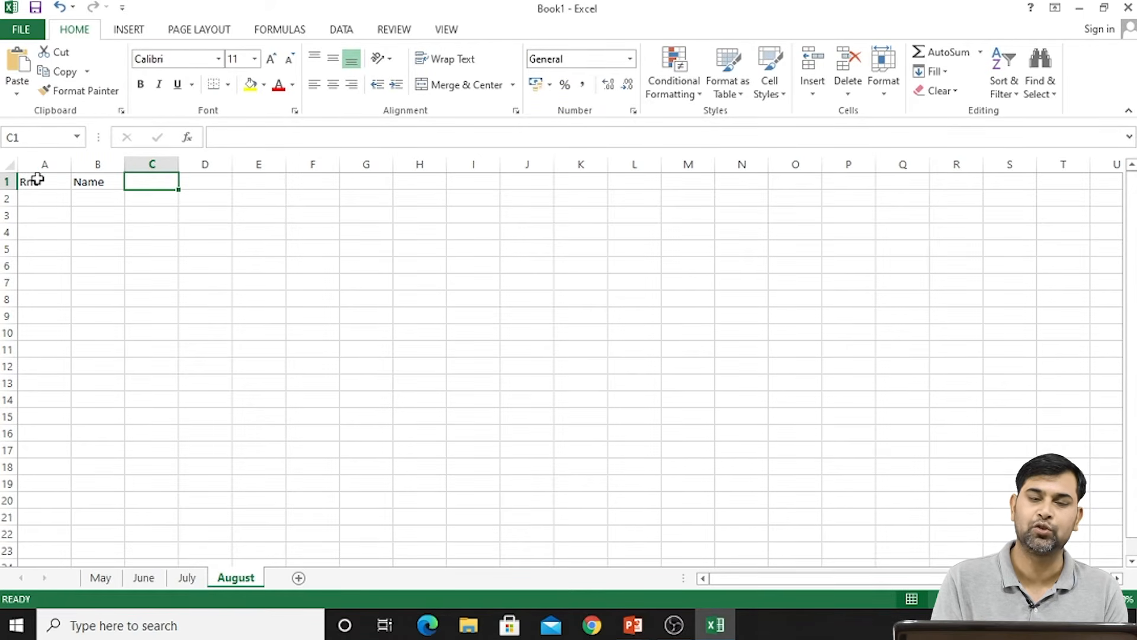
Step: Enter the date headings 01-May in C1 and 02-May in D1
{"action": "type", "text": "01-May"}
{"action": "key", "text": "Tab"}
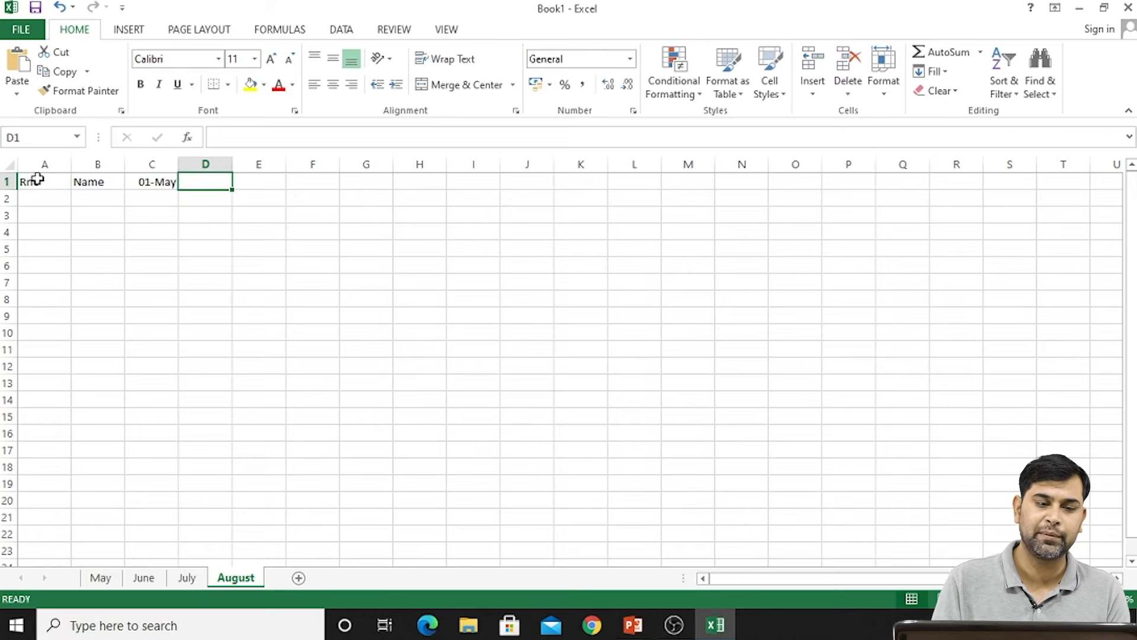
{"action": "type", "text": "02"}
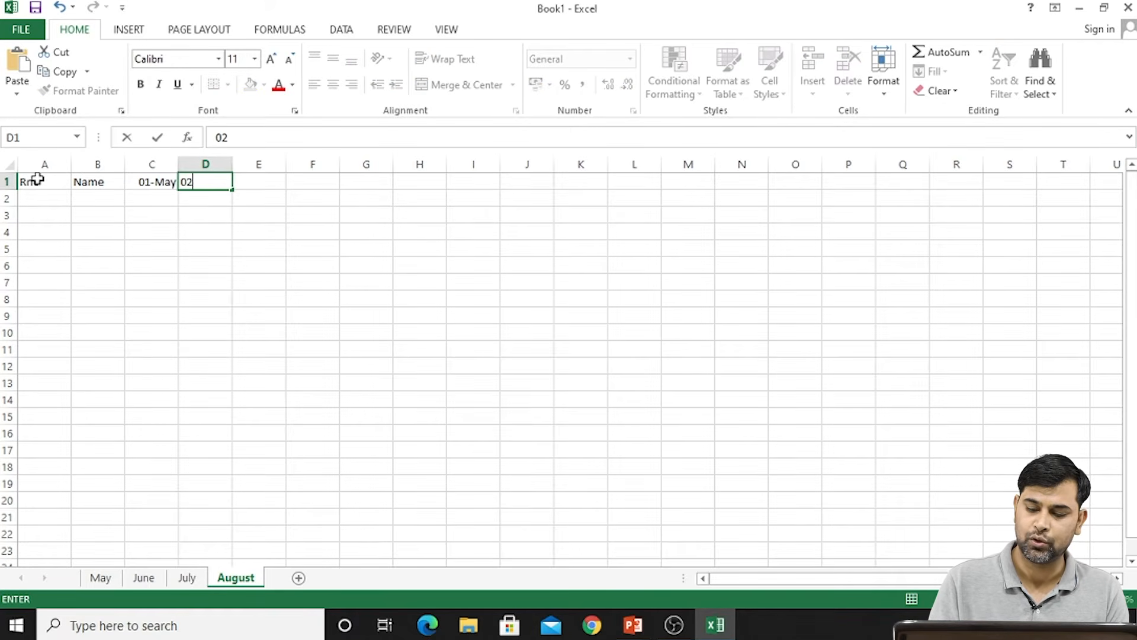
{"action": "type", "text": "-May"}
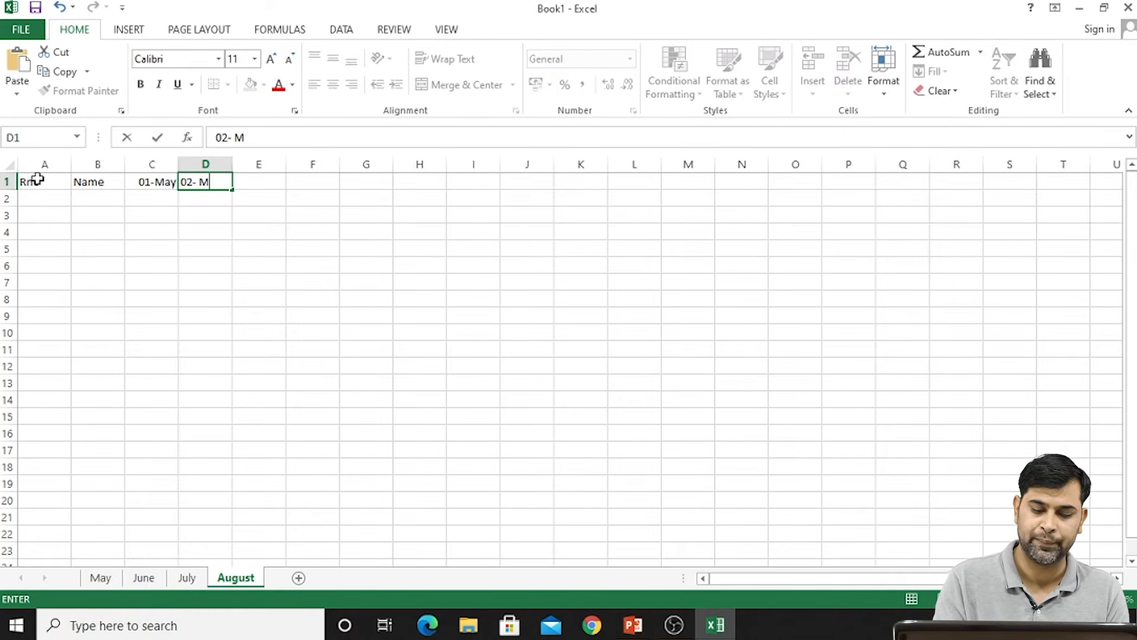
{"action": "key", "text": "Tab"}
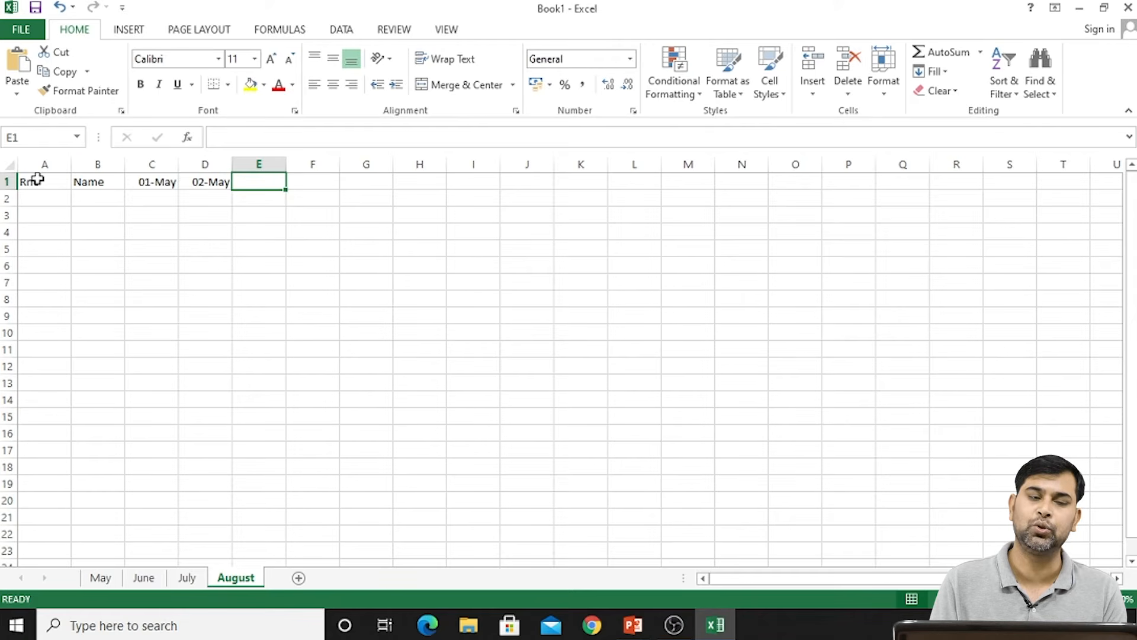
Step: Enter the roll numbers 1, 2 and 3 in cells A2 to A4
{"action": "key", "text": "Left"}
{"action": "key", "text": "Left"}
{"action": "key", "text": "Left"}
{"action": "key", "text": "Left"}
{"action": "key", "text": "Down"}
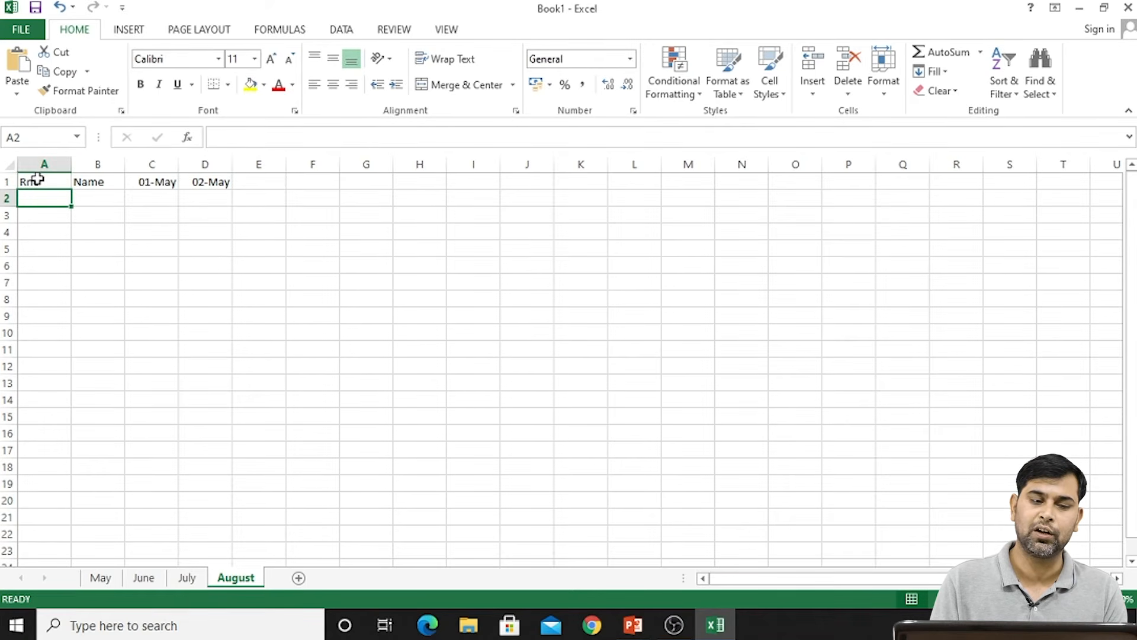
{"action": "type", "text": "1"}
{"action": "key", "text": "Return"}
{"action": "type", "text": "2"}
{"action": "key", "text": "Return"}
{"action": "type", "text": "3"}
{"action": "key", "text": "Return"}
{"action": "key", "text": "Right"}
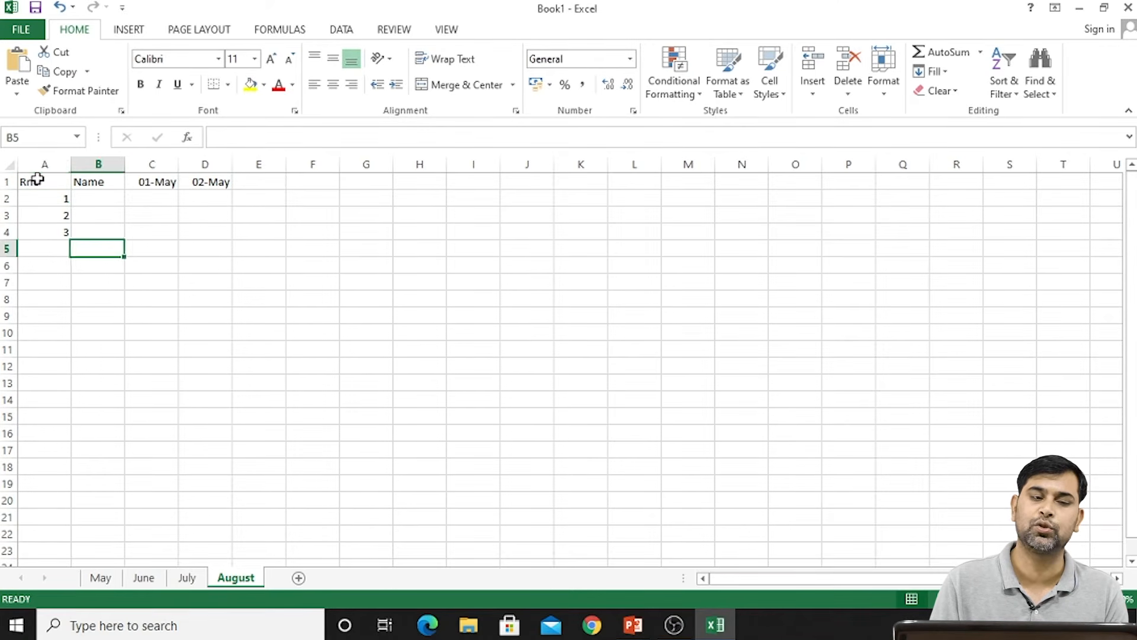
Step: Enter the three students' first names in cells B2 to B4 under the Name heading
{"action": "key", "text": "Up"}
{"action": "key", "text": "Up"}
{"action": "key", "text": "Up"}
{"action": "type", "text": "AMA"}
{"action": "key", "text": "BackSpace"}
{"action": "key", "text": "BackSpace"}
{"action": "key", "text": "BackSpace"}
{"action": "type", "text": "AMana"}
{"action": "key", "text": "Return"}
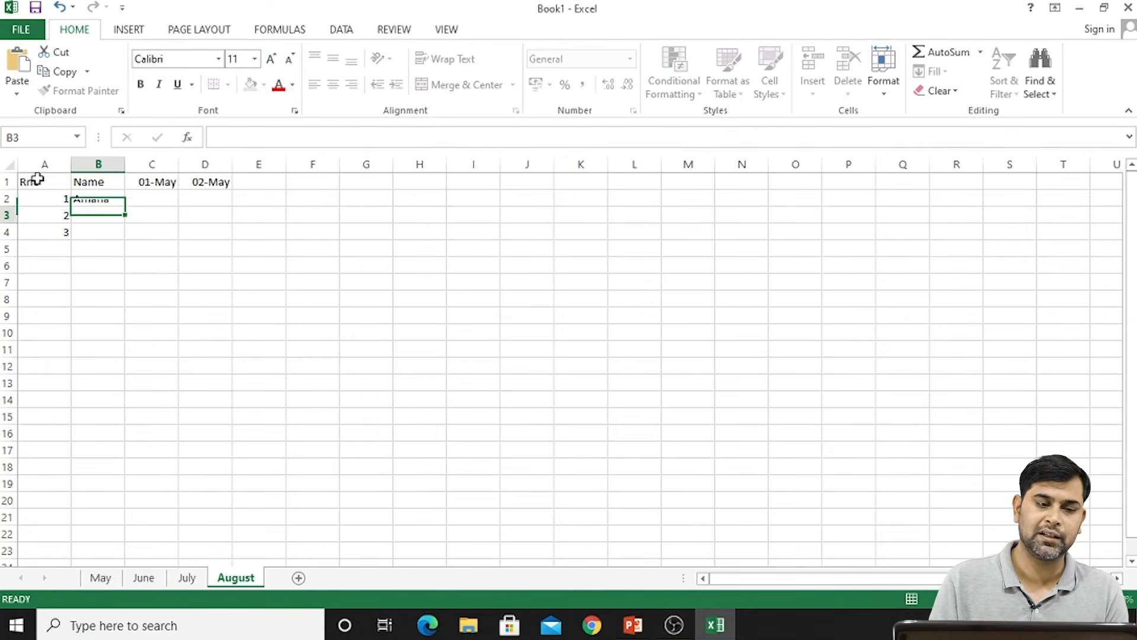
{"action": "type", "text": "Manoj"}
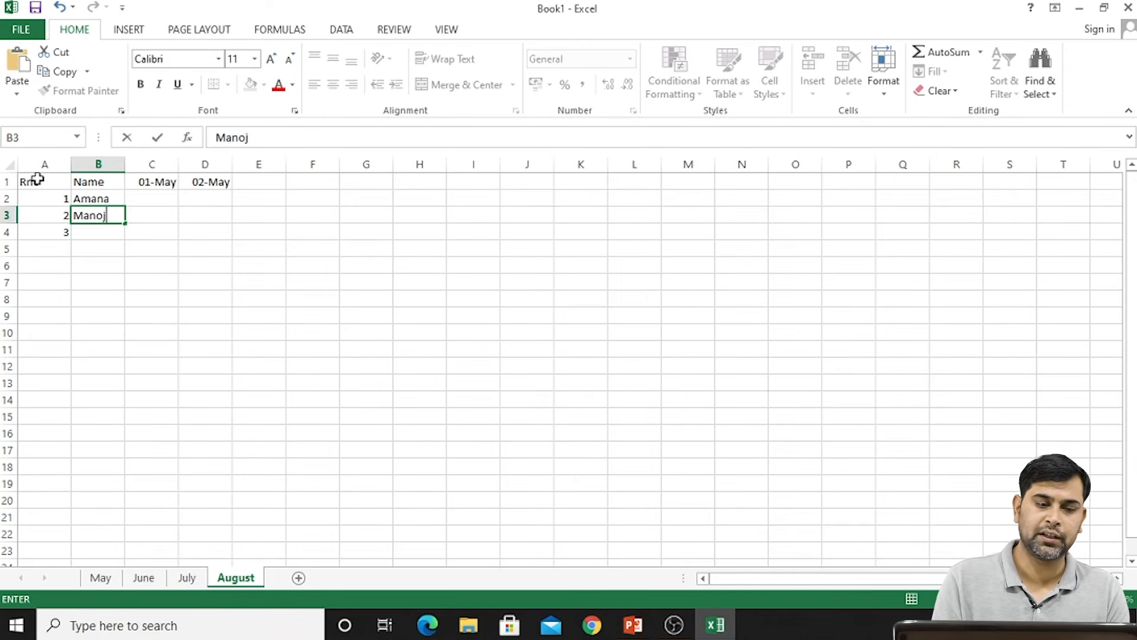
{"action": "key", "text": "Return"}
{"action": "type", "text": "Veena"}
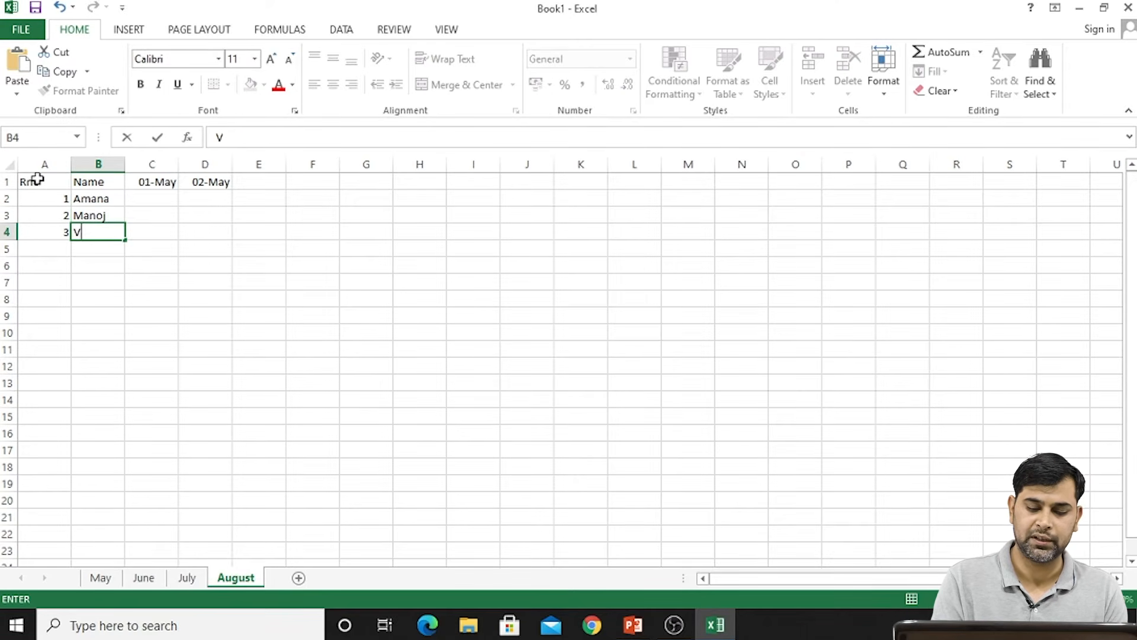
{"action": "key", "text": "ctrl+Return"}
Step: Fill in the 01-May attendance in C2 to C4 as P, A and P
{"action": "key", "text": "Up"}
{"action": "key", "text": "Up"}
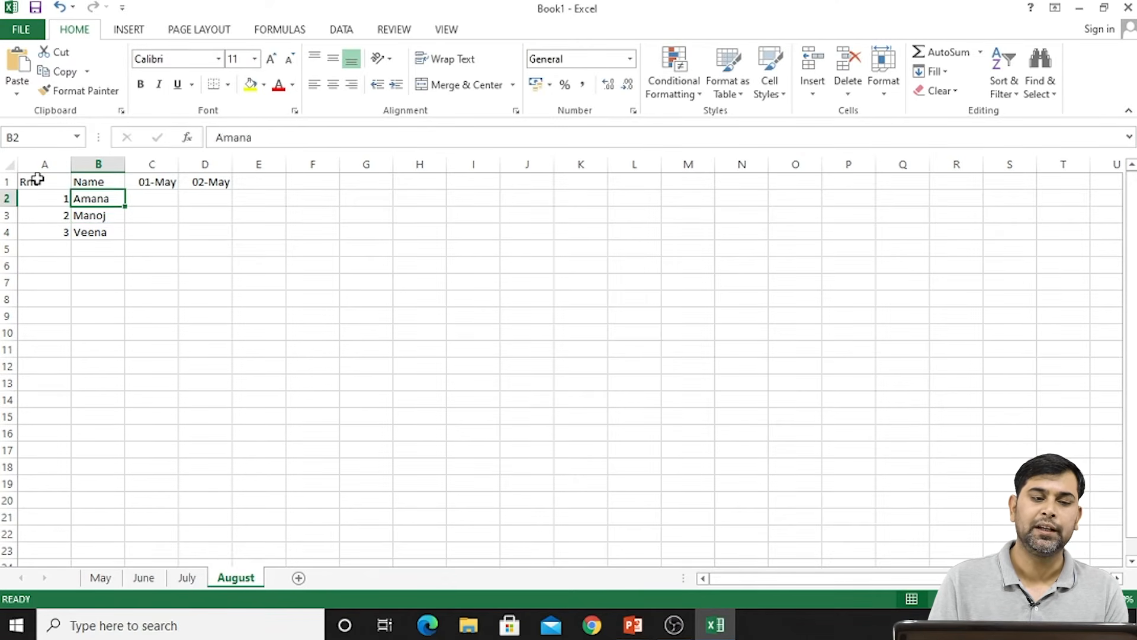
{"action": "key", "text": "Right"}
{"action": "type", "text": "P"}
{"action": "key", "text": "Return"}
{"action": "type", "text": "A"}
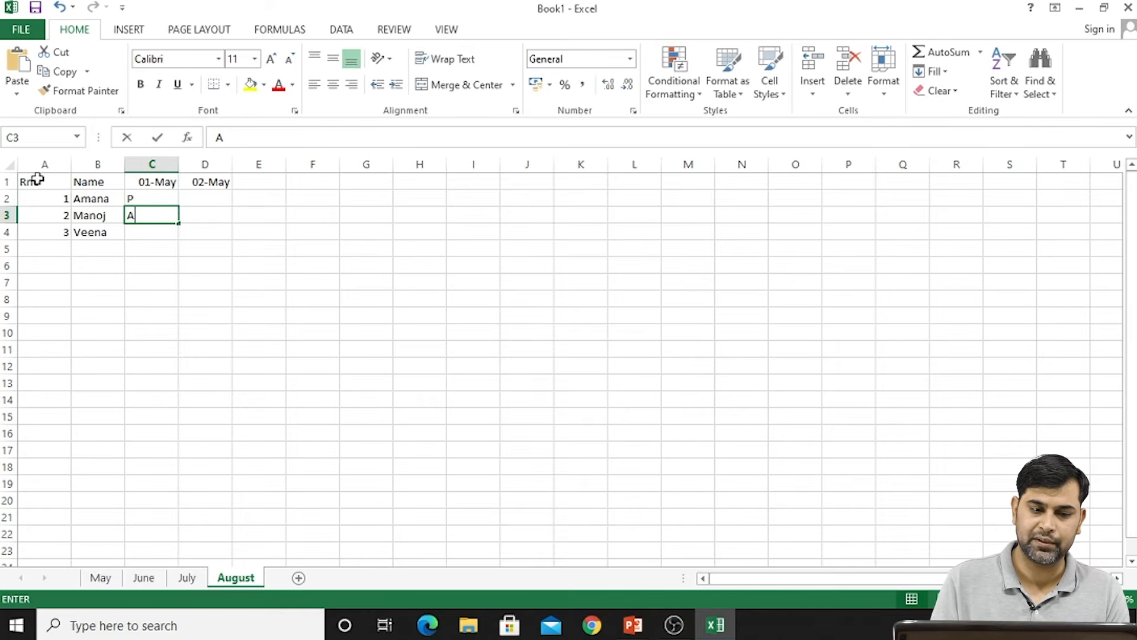
{"action": "key", "text": "Return"}
{"action": "type", "text": "P"}
{"action": "key", "text": "Return"}
Step: Mark all three students P for 02-May in cells D2 to D4
{"action": "key", "text": "Right"}
{"action": "key", "text": "Right"}
{"action": "key", "text": "Up"}
{"action": "key", "text": "Left"}
{"action": "key", "text": "Left"}
{"action": "key", "text": "Up"}
{"action": "key", "text": "Up"}
{"action": "key", "text": "Right"}
{"action": "type", "text": "P"}
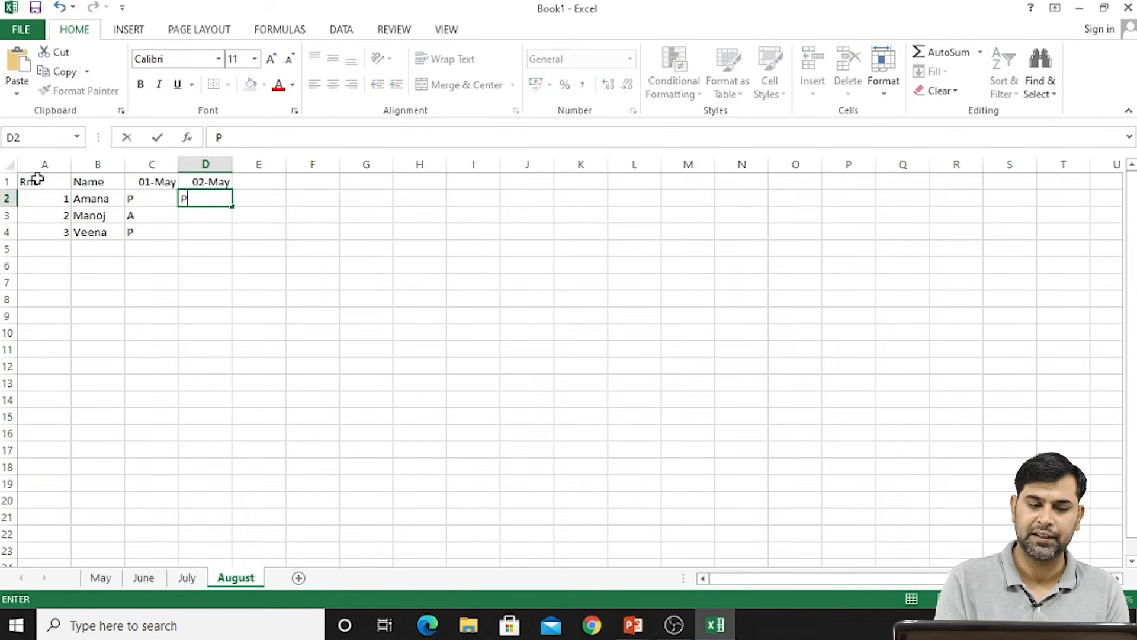
{"action": "key", "text": "Return"}
{"action": "type", "text": "P"}
{"action": "key", "text": "Return"}
{"action": "type", "text": "P"}
{"action": "key", "text": "Return"}
Step: Copy the attendance table in A1:D4 on the August sheet
{"action": "key", "text": "Up"}
{"action": "key", "text": "Up"}
{"action": "key", "text": "Up"}
{"action": "key", "text": "Left"}
{"action": "key", "text": "Left"}
{"action": "key", "text": "Left"}
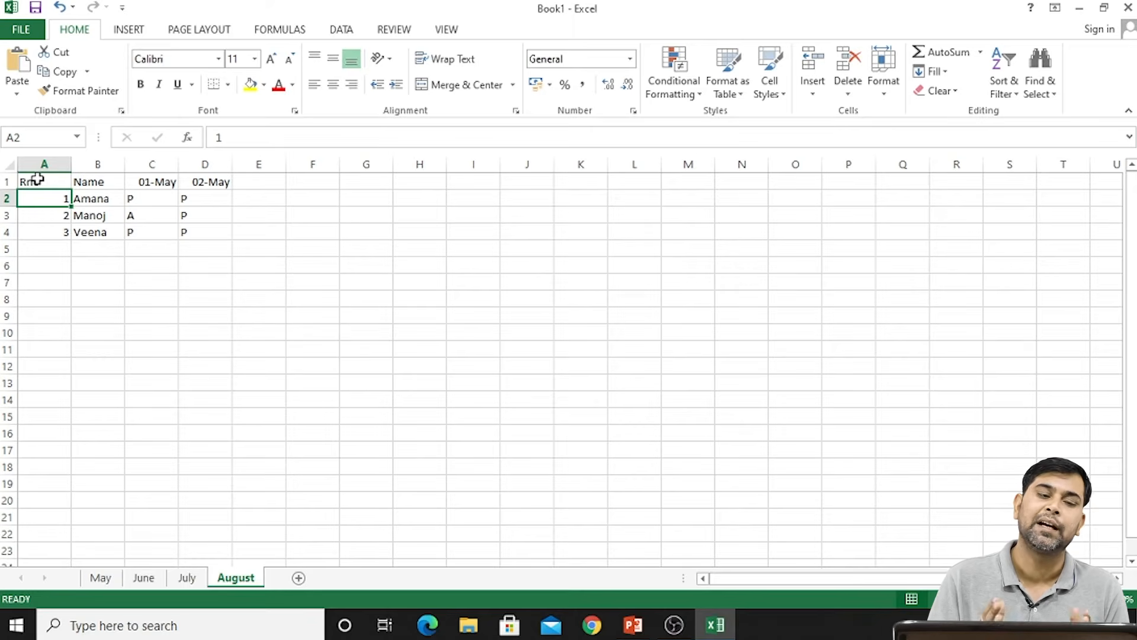
{"action": "key", "text": "Up"}
{"action": "key", "text": "shift+Right"}
{"action": "key", "text": "shift+Right"}
{"action": "key", "text": "shift+Right"}
{"action": "key", "text": "shift+Down"}
{"action": "key", "text": "shift+Down"}
{"action": "key", "text": "shift+Down"}
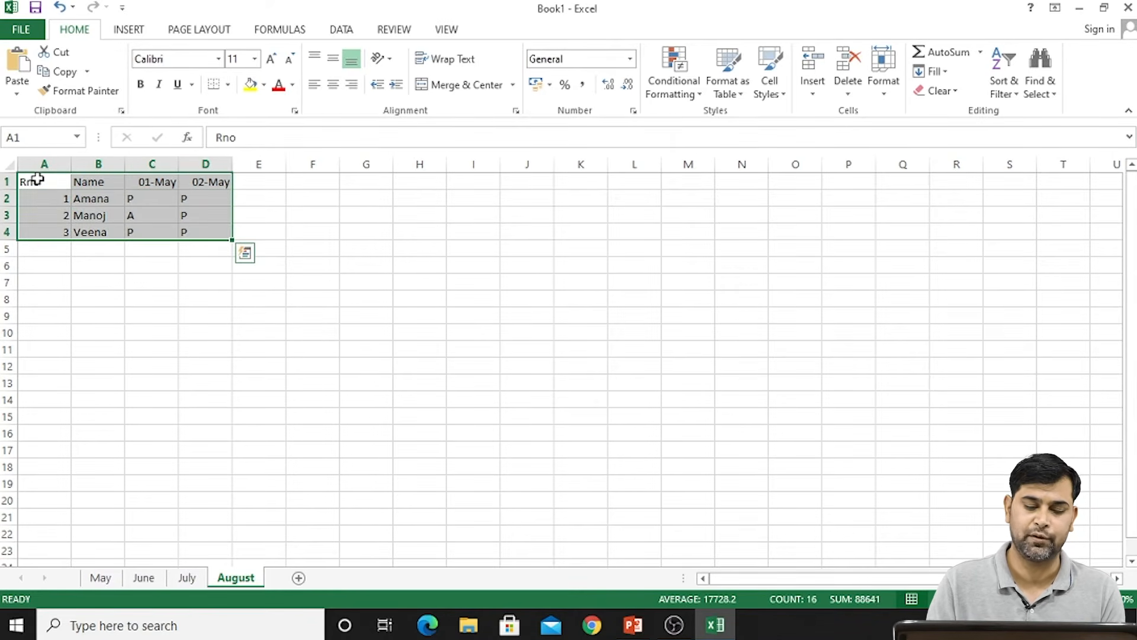
{"action": "key", "text": "ctrl+c"}
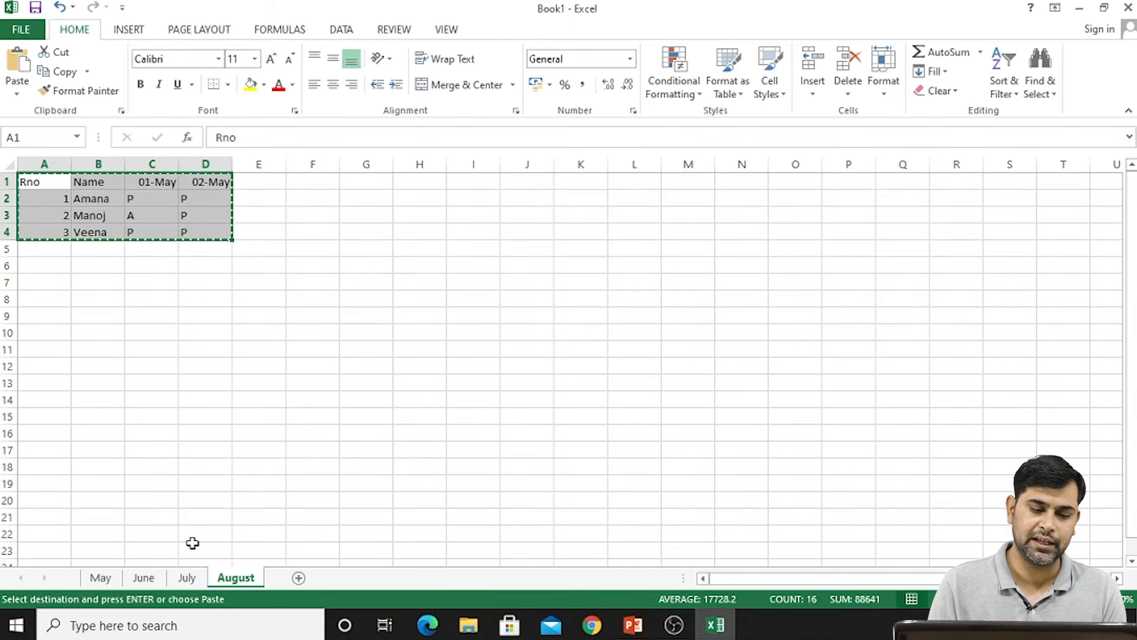
Step: Paste the copied attendance table into the May sheet at A1 and into the June sheet at A1
{"action": "left_click", "coordinate": [101, 578]}
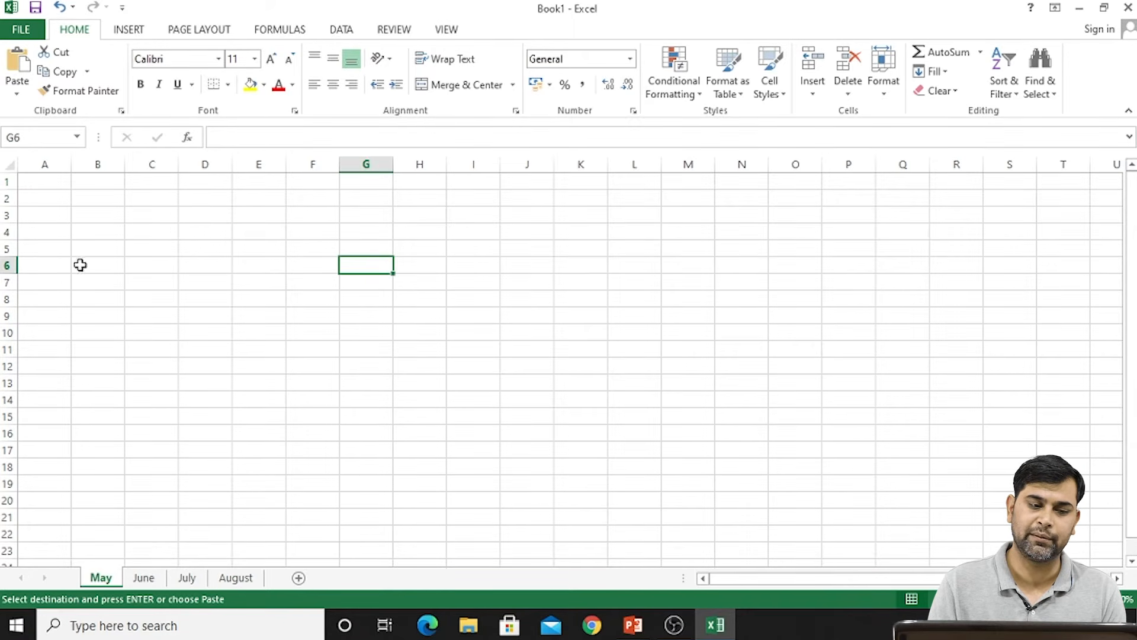
{"action": "left_click", "coordinate": [40, 180]}
{"action": "key", "text": "ctrl+v"}
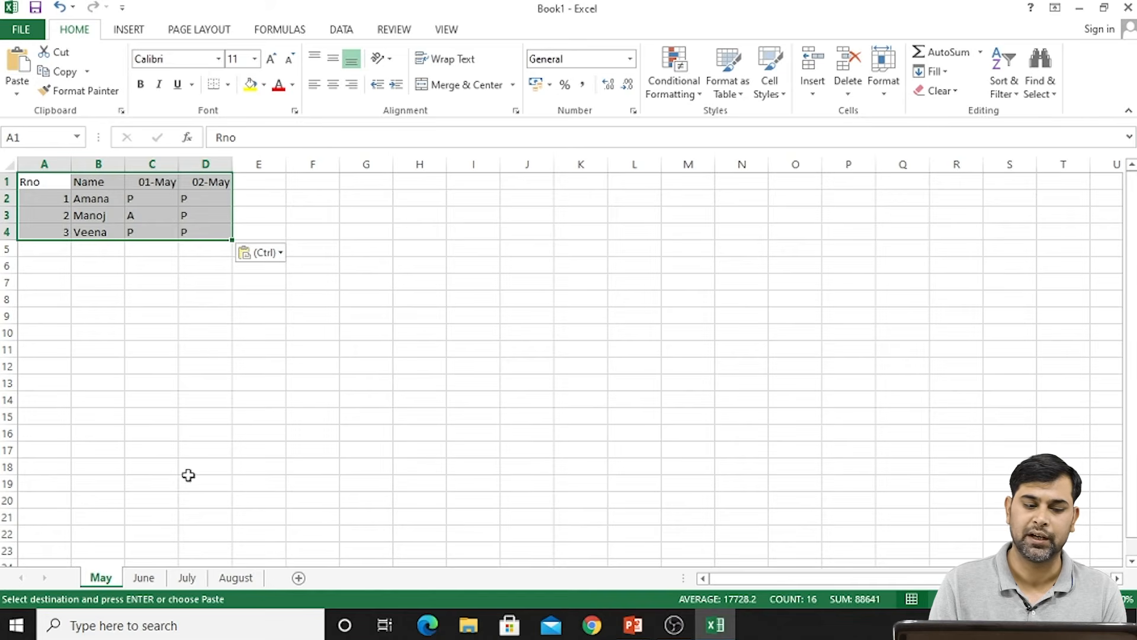
{"action": "left_click", "coordinate": [143, 579]}
{"action": "key", "text": "ctrl+v"}
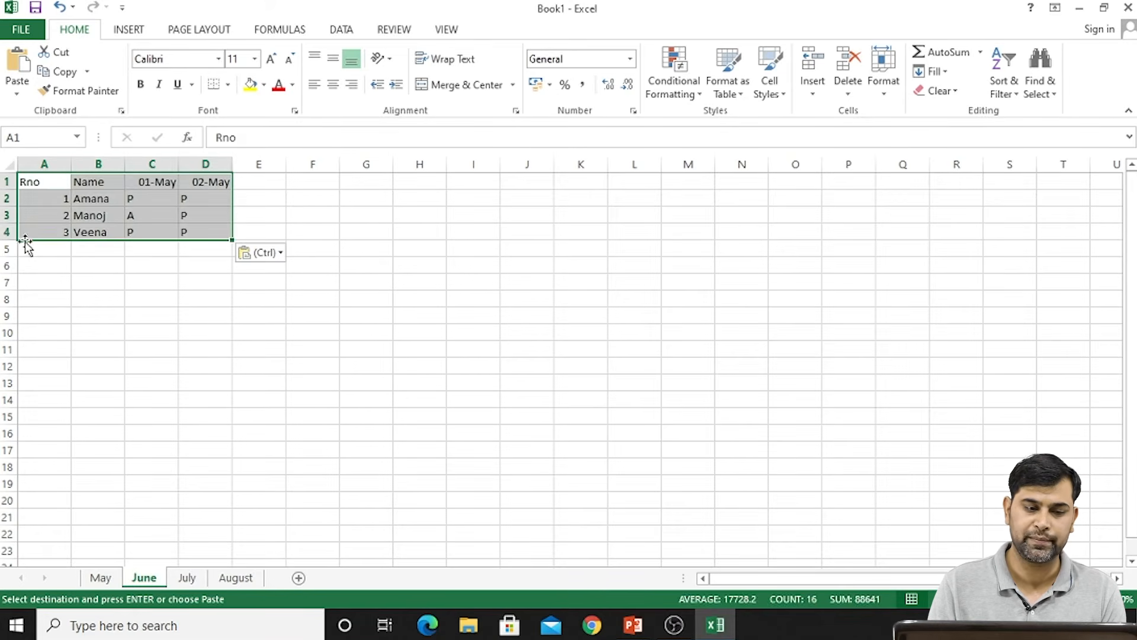
Step: Change the date heading in C1 of the June sheet to 01-06-2021
{"action": "left_click", "coordinate": [163, 182]}
{"action": "double_click", "coordinate": [163, 182]}
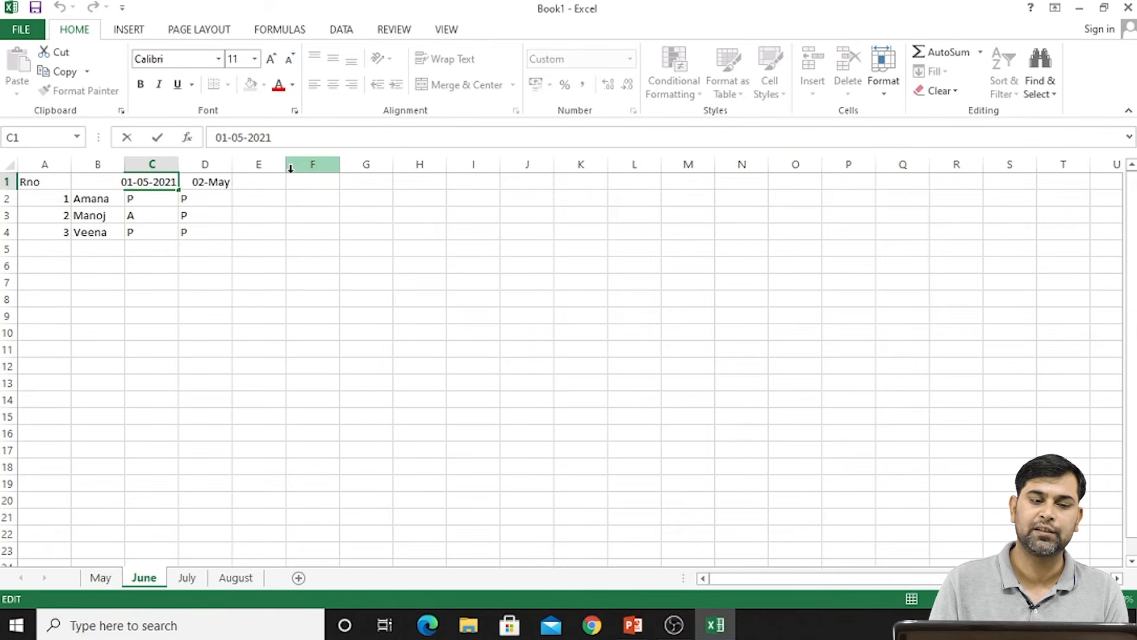
{"action": "key", "text": "BackSpace"}
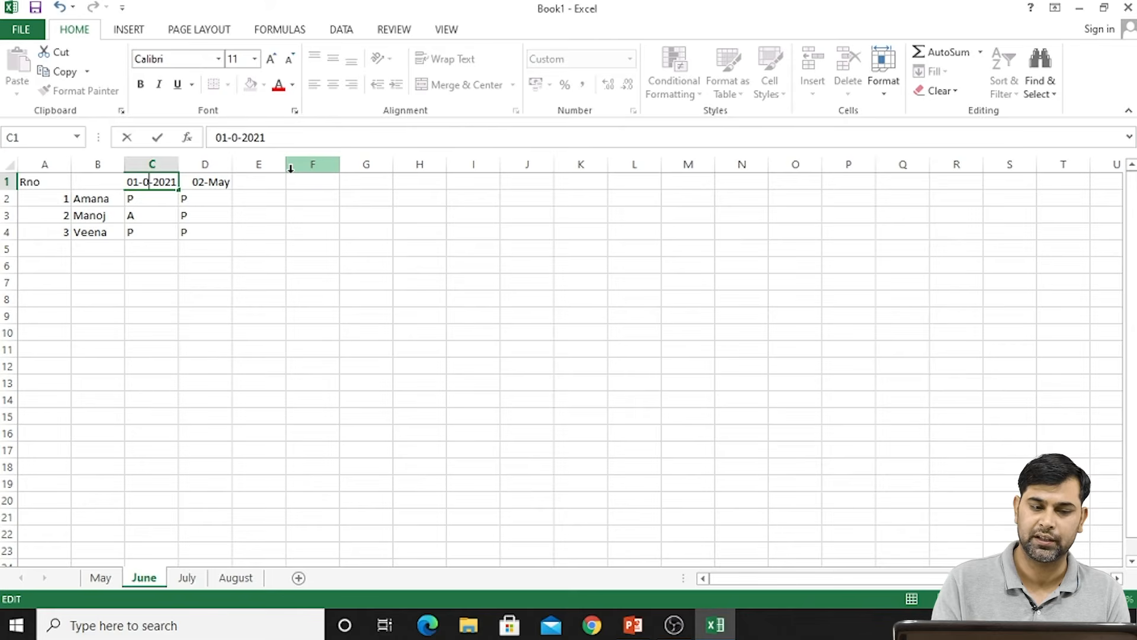
{"action": "type", "text": "6"}
{"action": "key", "text": "Return"}
Step: Change the date heading in D1 of the June sheet to 02-06-2021
{"action": "key", "text": "Up"}
{"action": "key", "text": "Right"}
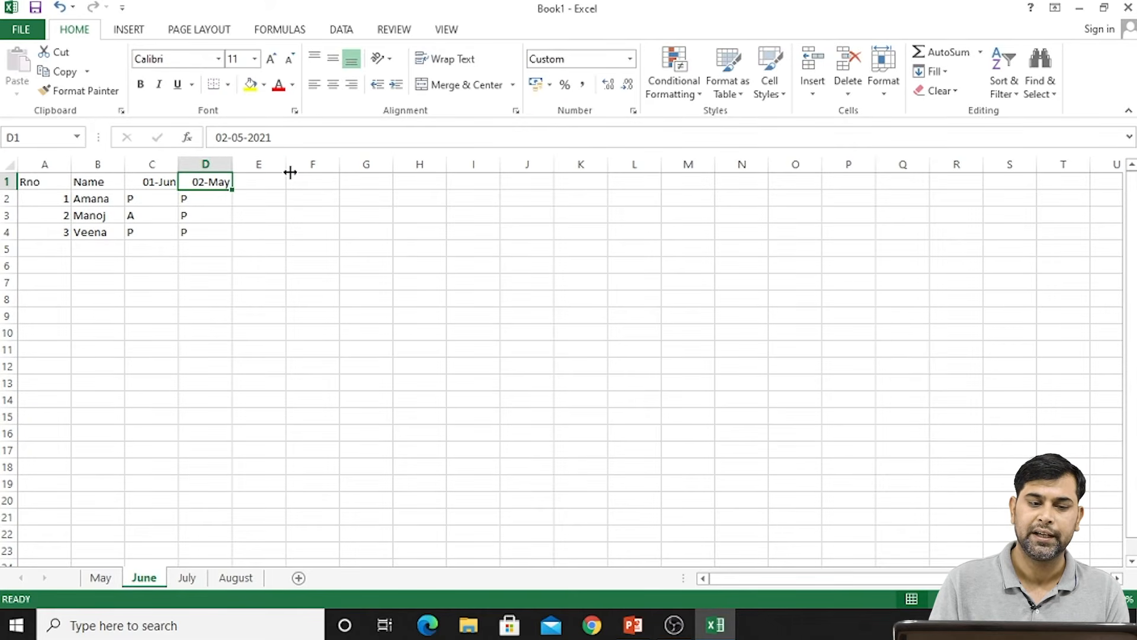
{"action": "key", "text": "F2"}
{"action": "key", "text": "Left"}
{"action": "key", "text": "Left"}
{"action": "key", "text": "Left"}
{"action": "key", "text": "Left"}
{"action": "key", "text": "Left"}
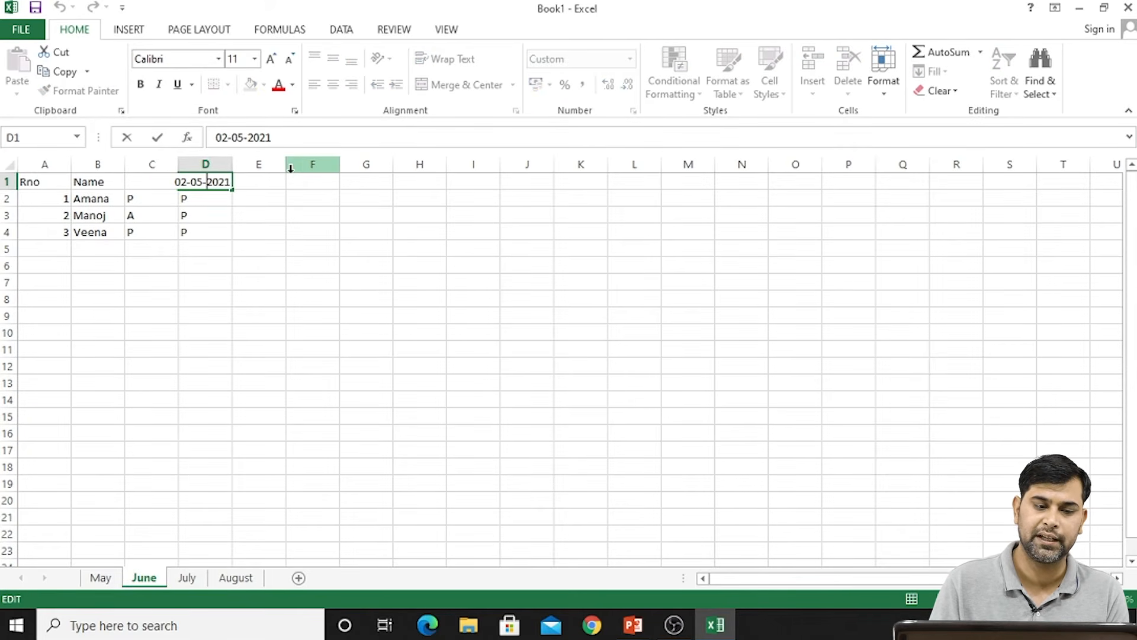
{"action": "key", "text": "BackSpace"}
{"action": "type", "text": "6"}
{"action": "key", "text": "Return"}
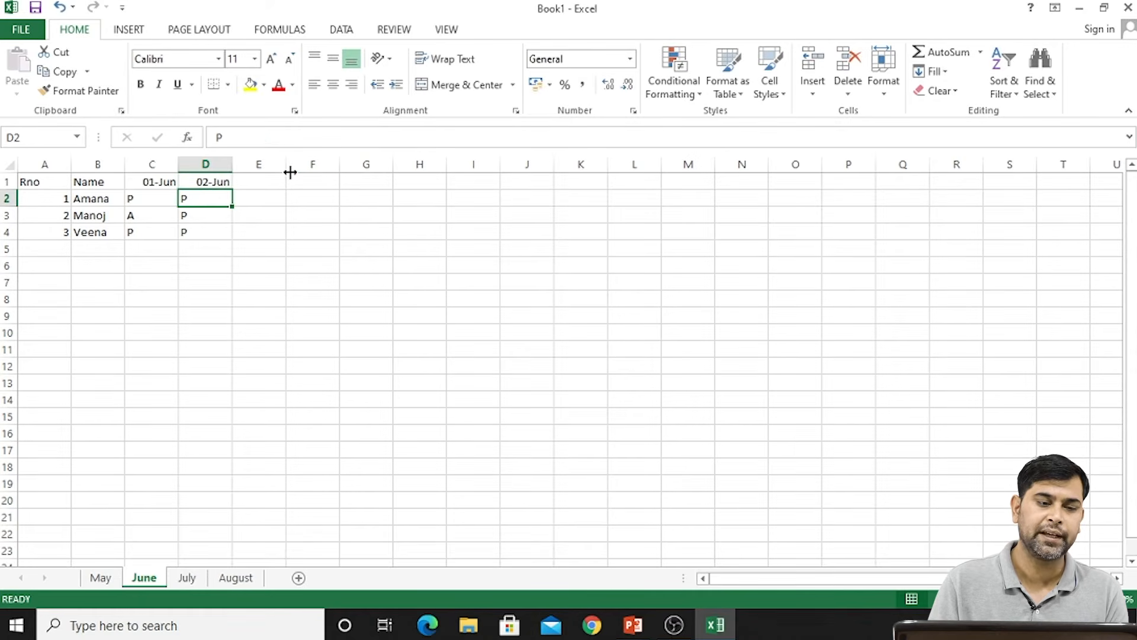
{"action": "key", "text": "Left"}
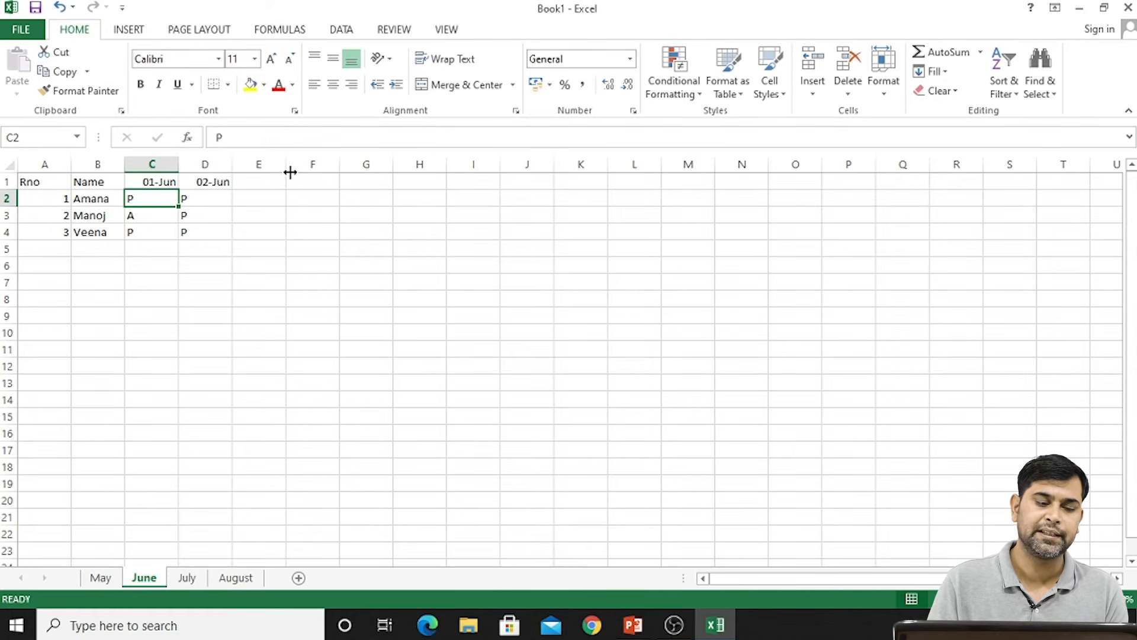
Step: On the August sheet, change the date heading in C1 to 01-Aug
{"action": "left_click", "coordinate": [188, 577]}
{"action": "left_click", "coordinate": [261, 581]}
{"action": "key", "text": "ctrl+v"}
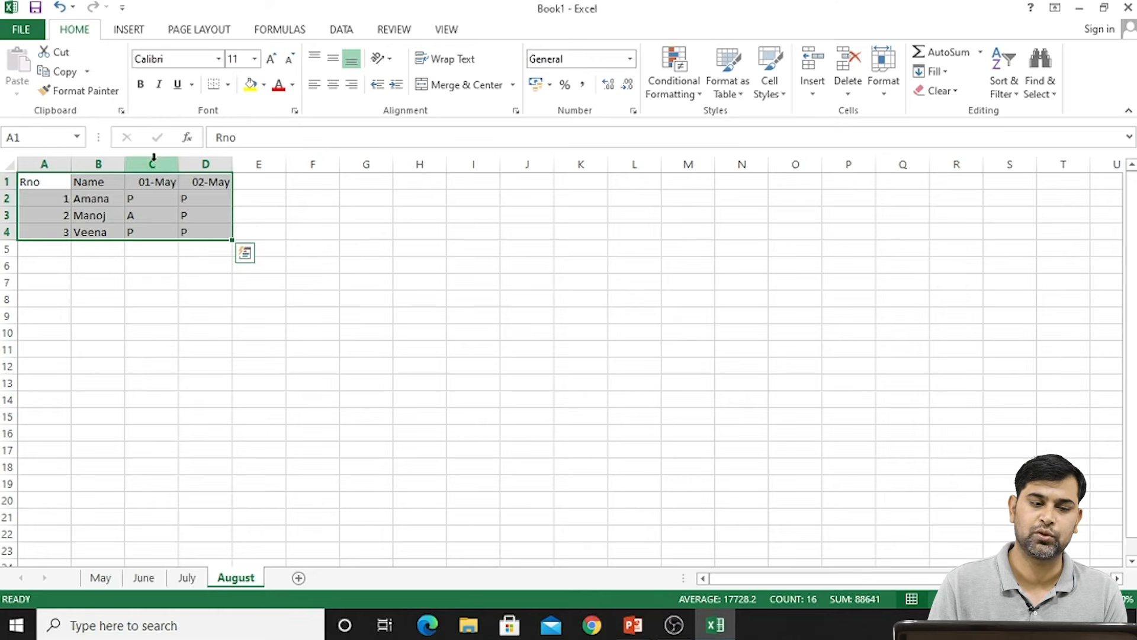
{"action": "double_click", "coordinate": [149, 182]}
{"action": "key", "text": "Right"}
{"action": "key", "text": "BackSpace"}
{"action": "type", "text": "8"}
{"action": "key", "text": "Return"}
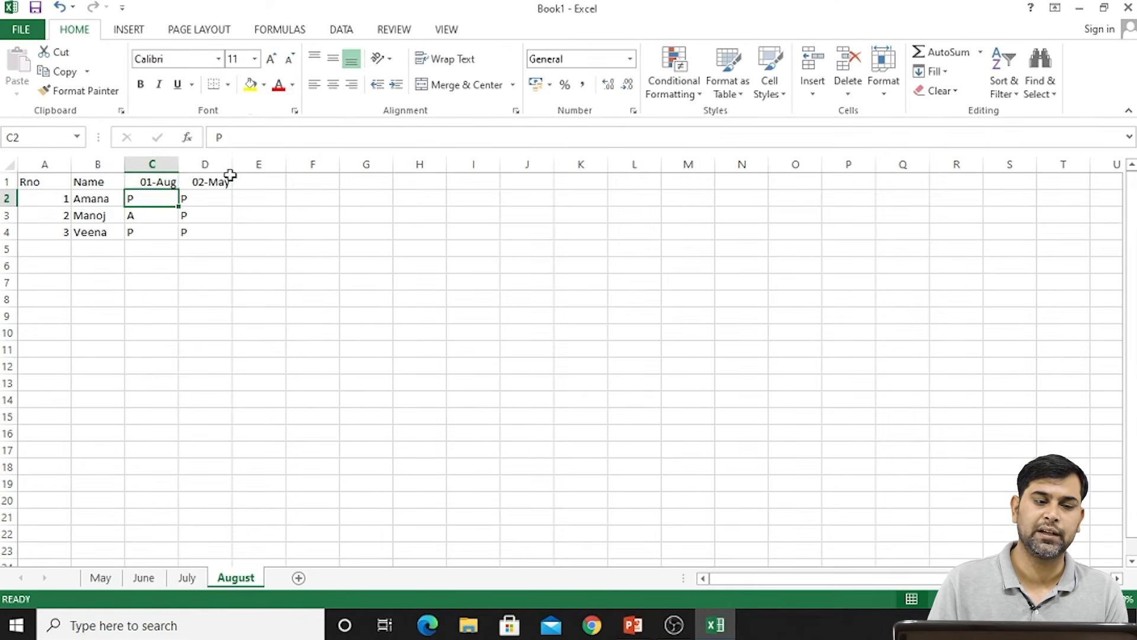
Step: Change the date heading in D1 of the August sheet to 02-Aug
{"action": "left_click", "coordinate": [230, 180]}
{"action": "double_click", "coordinate": [230, 181]}
{"action": "key", "text": "Left"}
{"action": "key", "text": "Left"}
{"action": "key", "text": "Left"}
{"action": "key", "text": "Left"}
{"action": "key", "text": "Left"}
{"action": "key", "text": "BackSpace"}
{"action": "type", "text": "8"}
{"action": "key", "text": "Return"}
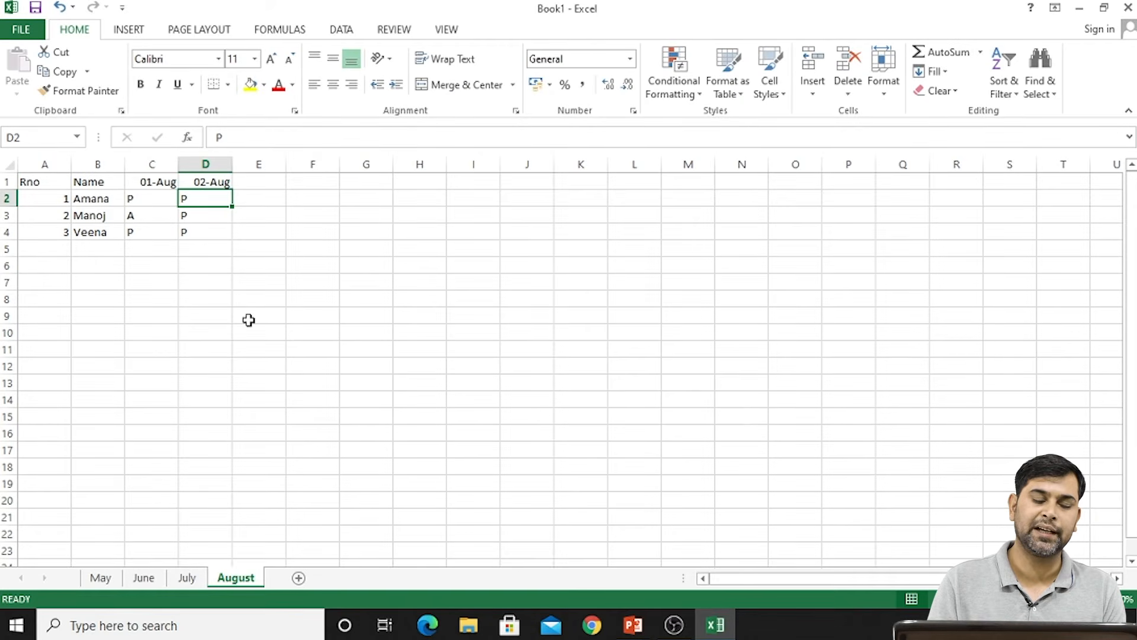
{"action": "left_click", "coordinate": [277, 383]}
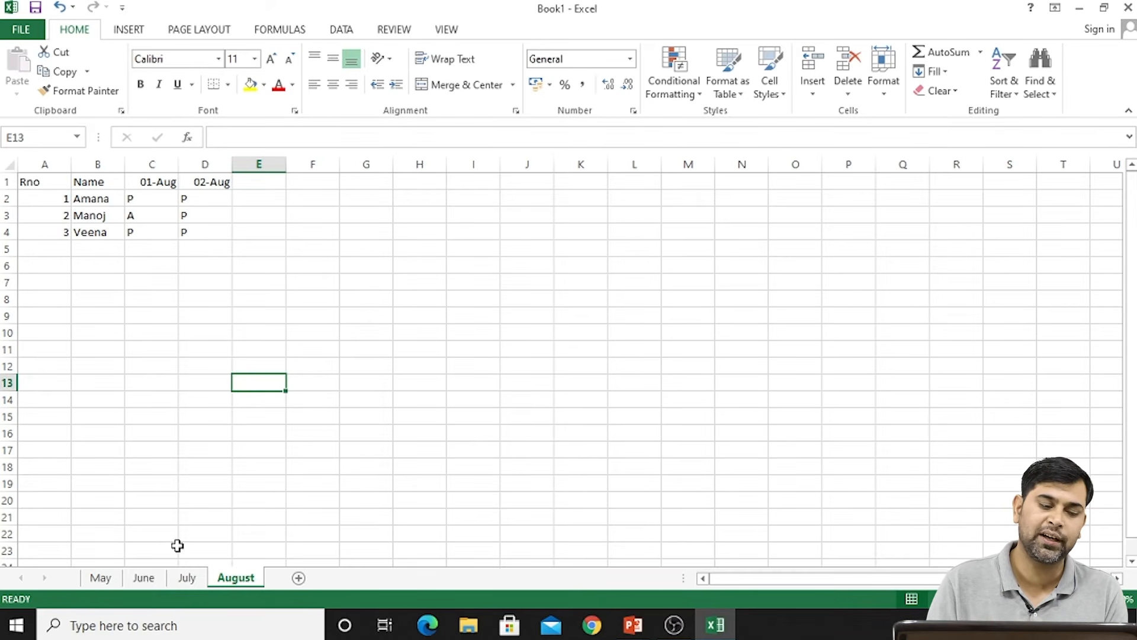
Step: Look through the four monthly sheets and move the May sheet between June and July
{"action": "left_click", "coordinate": [102, 579]}
{"action": "left_click", "coordinate": [133, 579]}
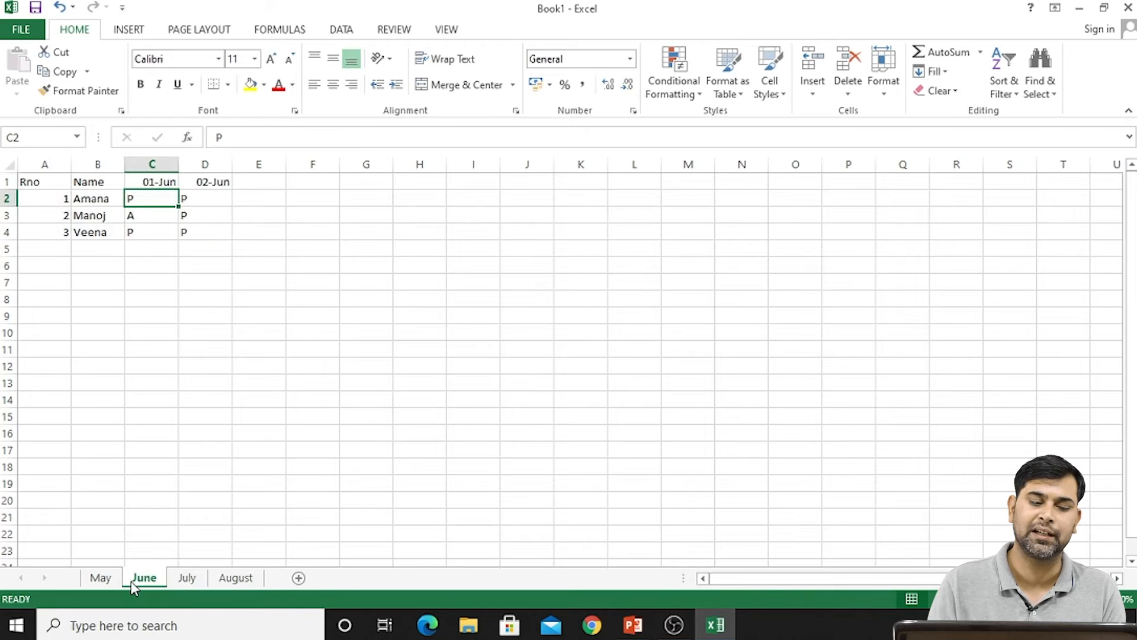
{"action": "left_click", "coordinate": [193, 579]}
{"action": "left_click", "coordinate": [259, 580]}
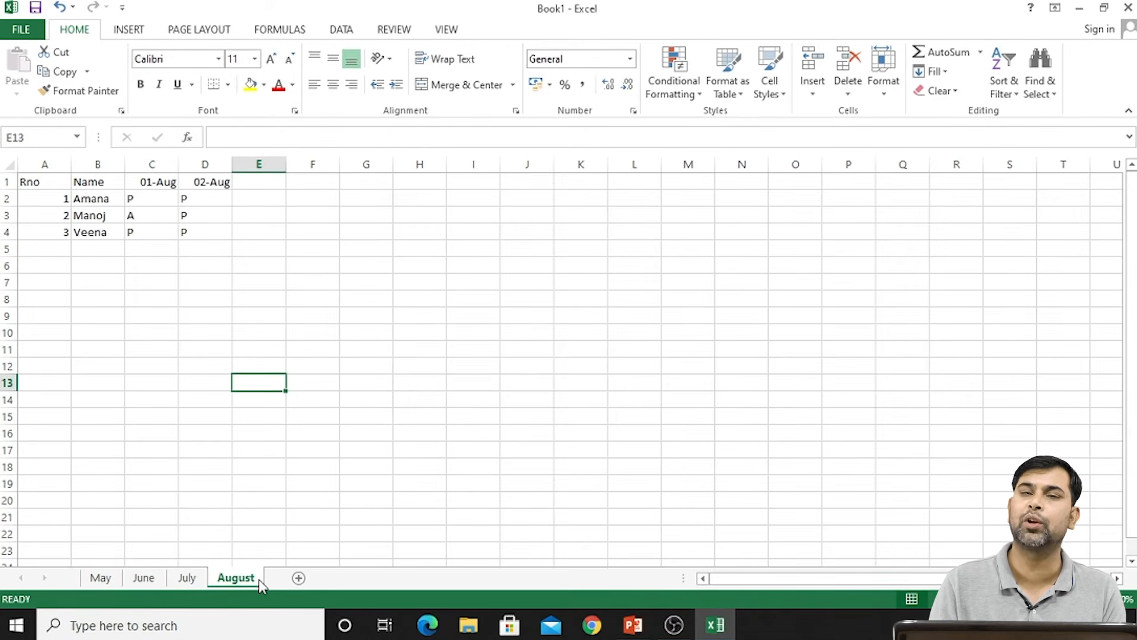
{"action": "left_click", "coordinate": [141, 584]}
{"action": "left_click_drag", "start_coordinate": [101, 578], "coordinate": [169, 579]}
Step: Check the July and August sheets and return to the June sheet
{"action": "left_click", "coordinate": [189, 581]}
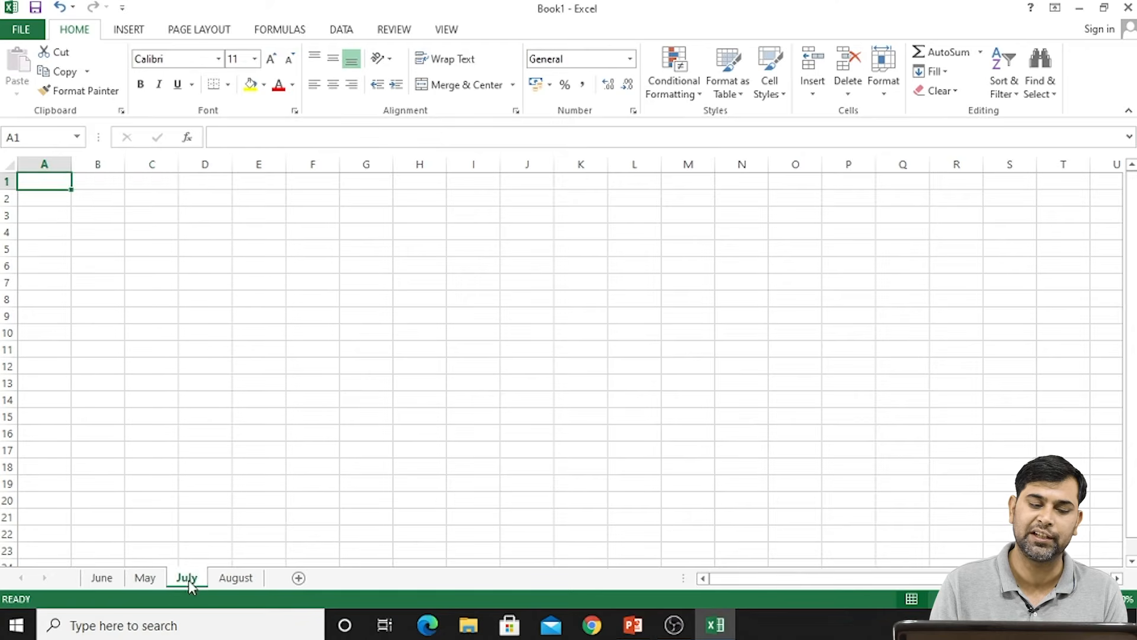
{"action": "left_click", "coordinate": [237, 578]}
{"action": "left_click", "coordinate": [104, 452]}
{"action": "left_click", "coordinate": [101, 579]}
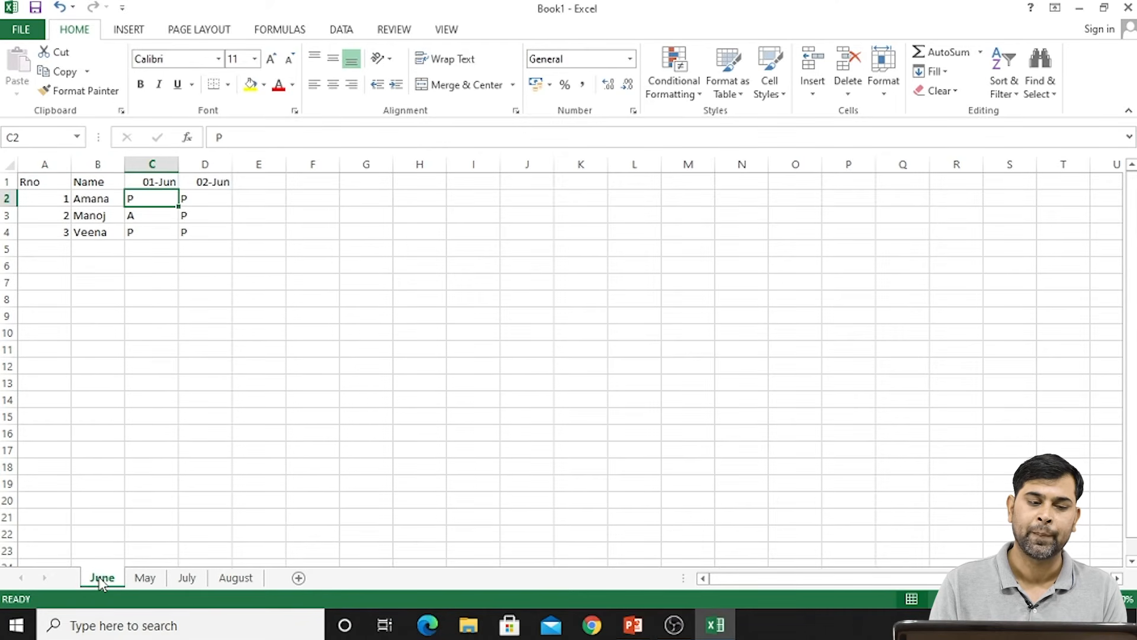
{"action": "left_click", "coordinate": [150, 349]}
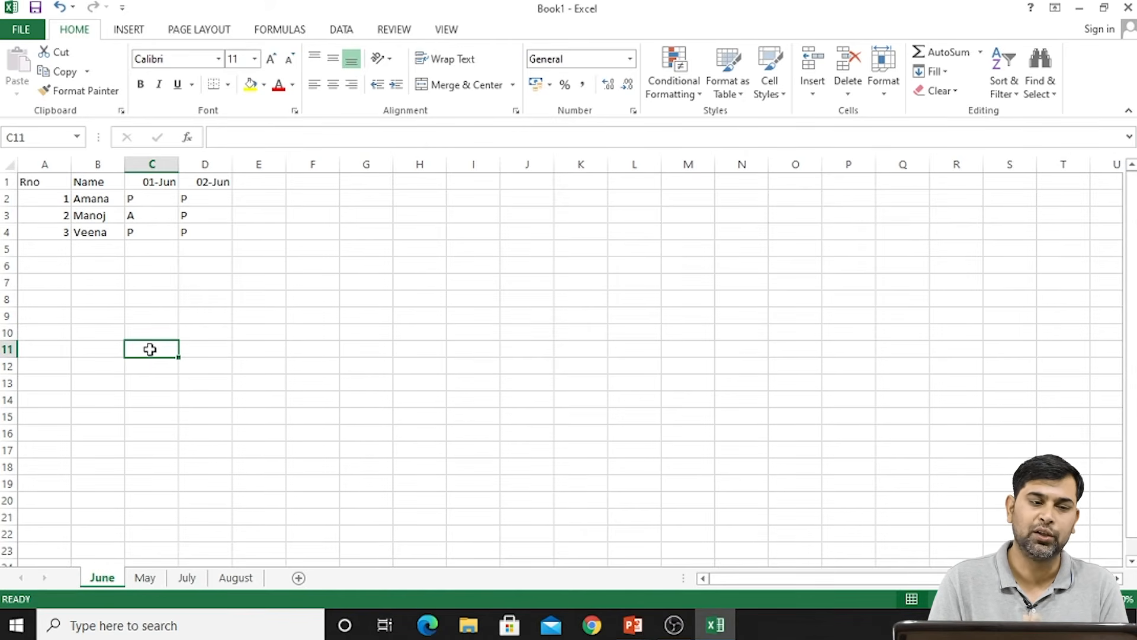
{"action": "left_click", "coordinate": [41, 287]}
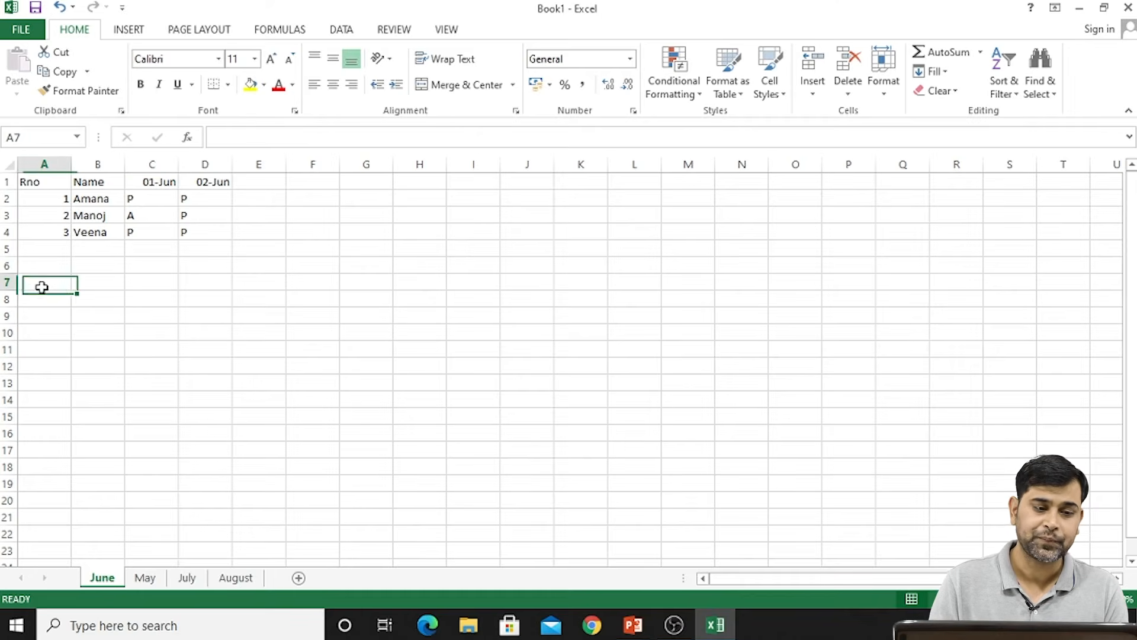
{"action": "left_click", "coordinate": [131, 31]}
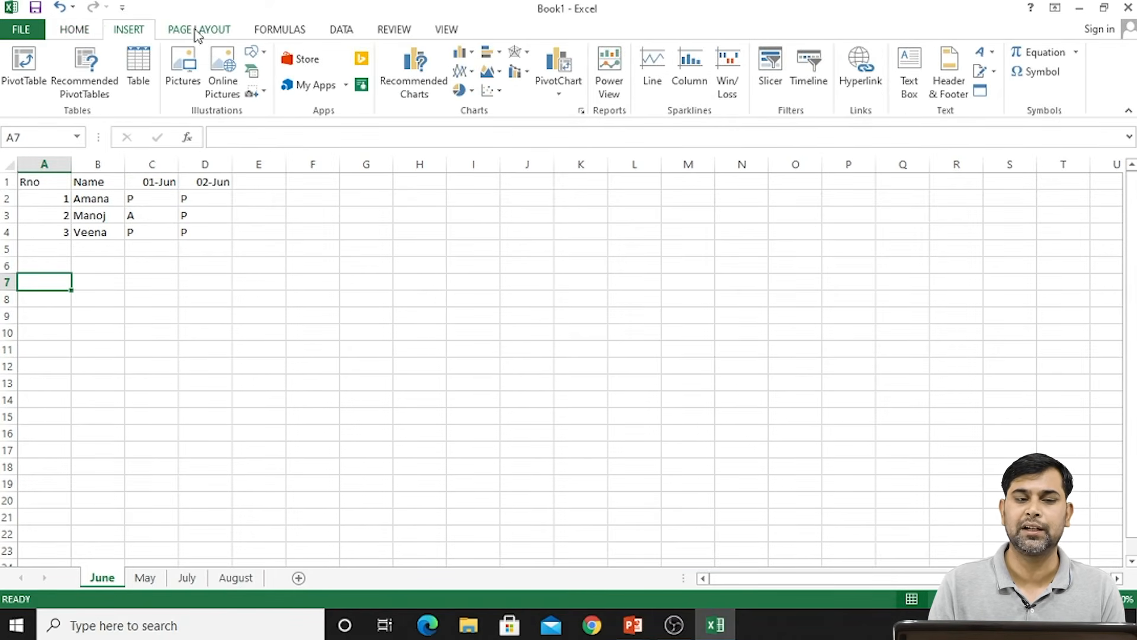
{"action": "left_click", "coordinate": [200, 31]}
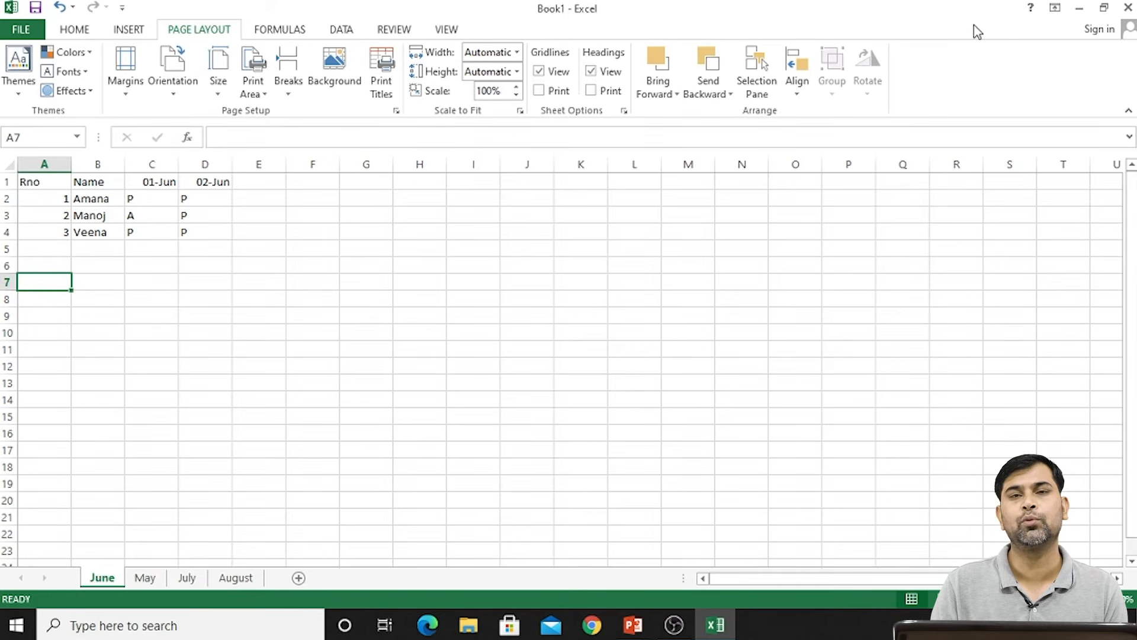
{"action": "left_click", "coordinate": [449, 30]}
{"action": "left_click", "coordinate": [396, 28]}
{"action": "left_click", "coordinate": [358, 29]}
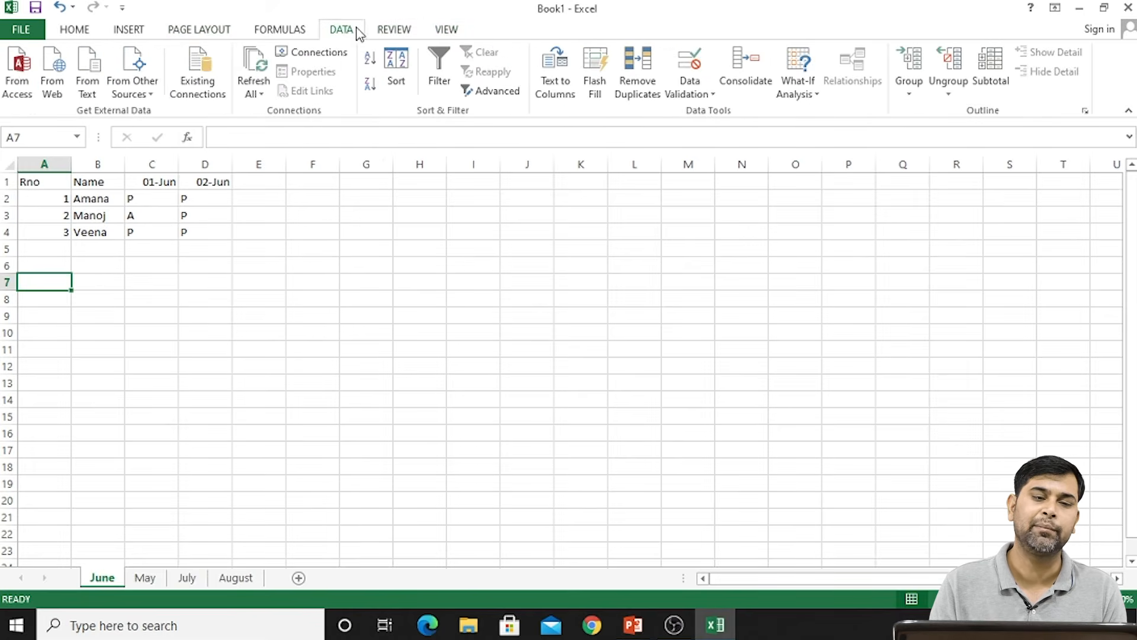
{"action": "left_click", "coordinate": [72, 31]}
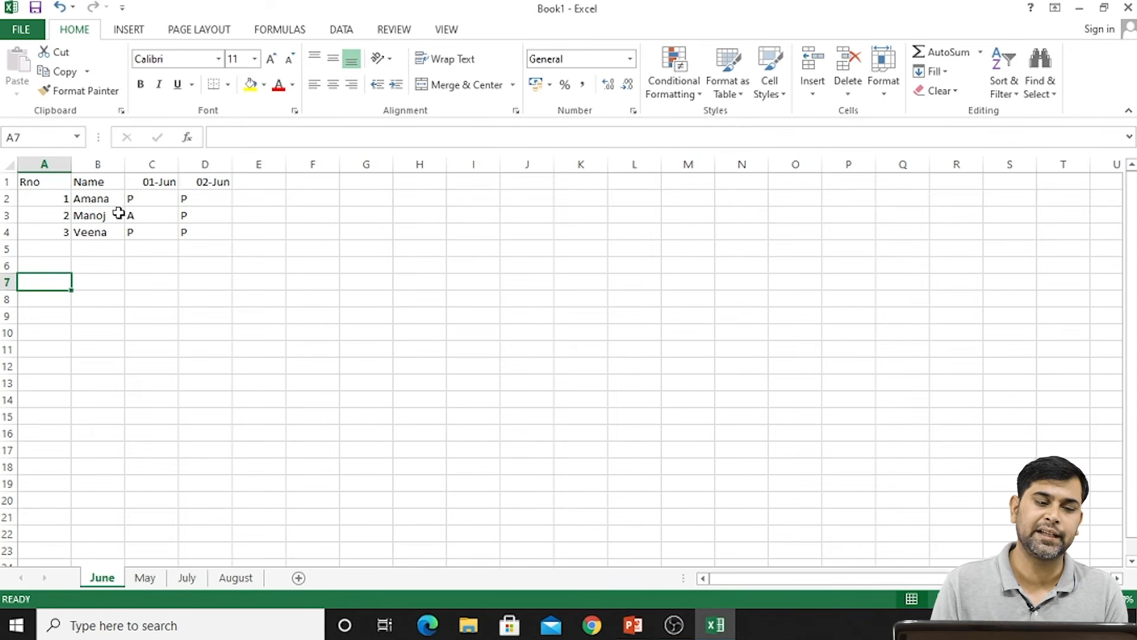
Step: Format the June sheet's header cells A1:D1 with 14-point bold red text and a yellow fill
{"action": "left_click_drag", "start_coordinate": [22, 180], "coordinate": [223, 183]}
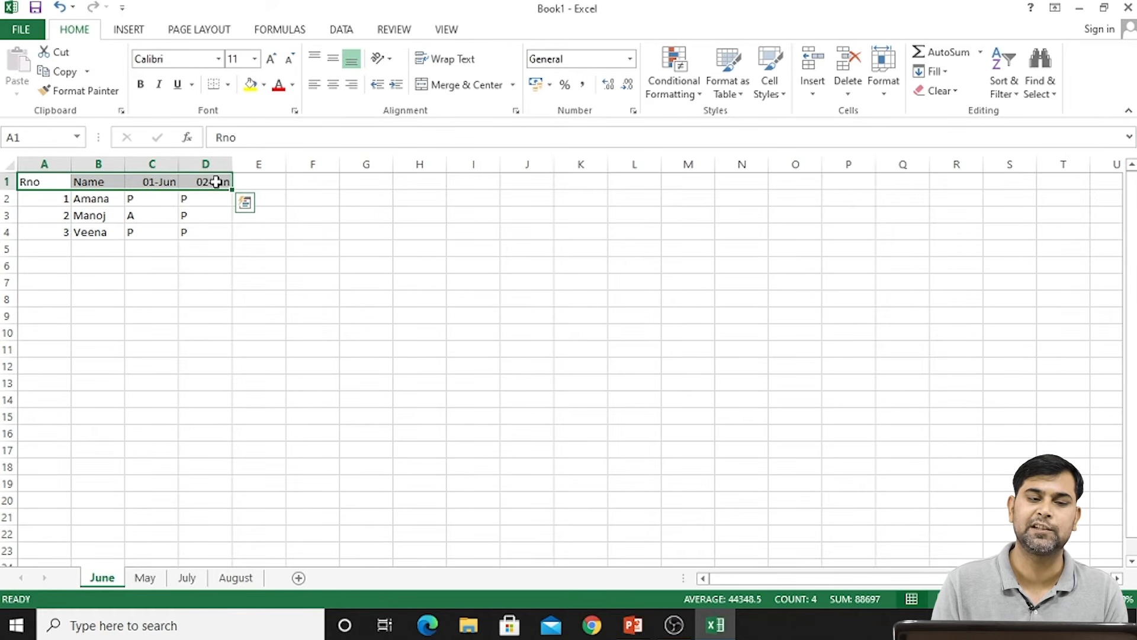
{"action": "left_click", "coordinate": [254, 58]}
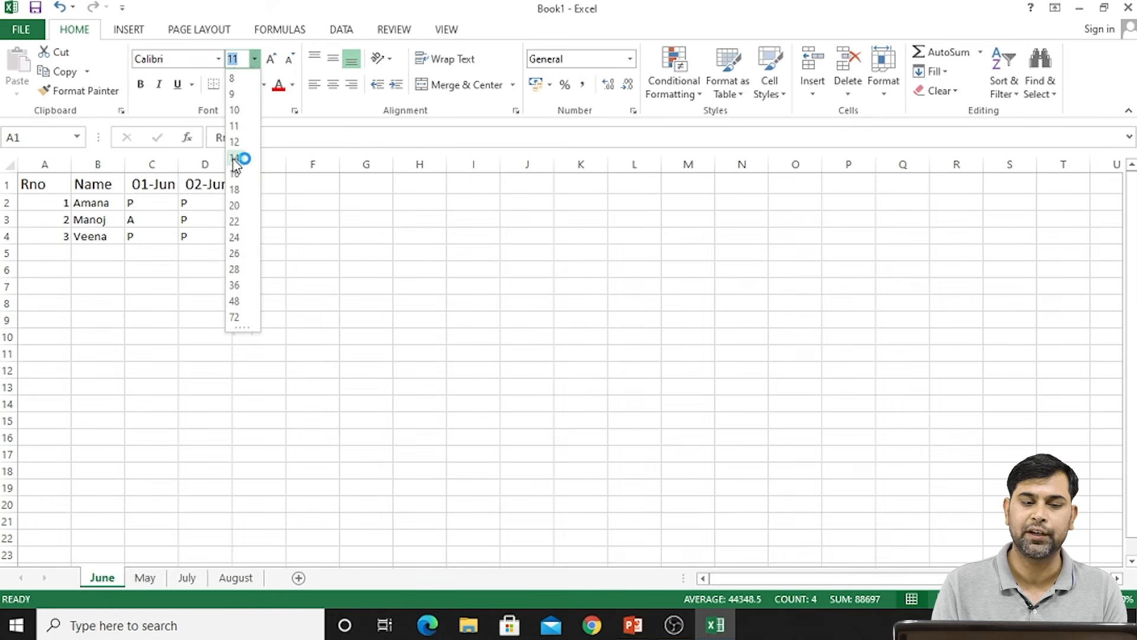
{"action": "left_click", "coordinate": [234, 161]}
{"action": "left_click", "coordinate": [142, 84]}
{"action": "left_click", "coordinate": [277, 86]}
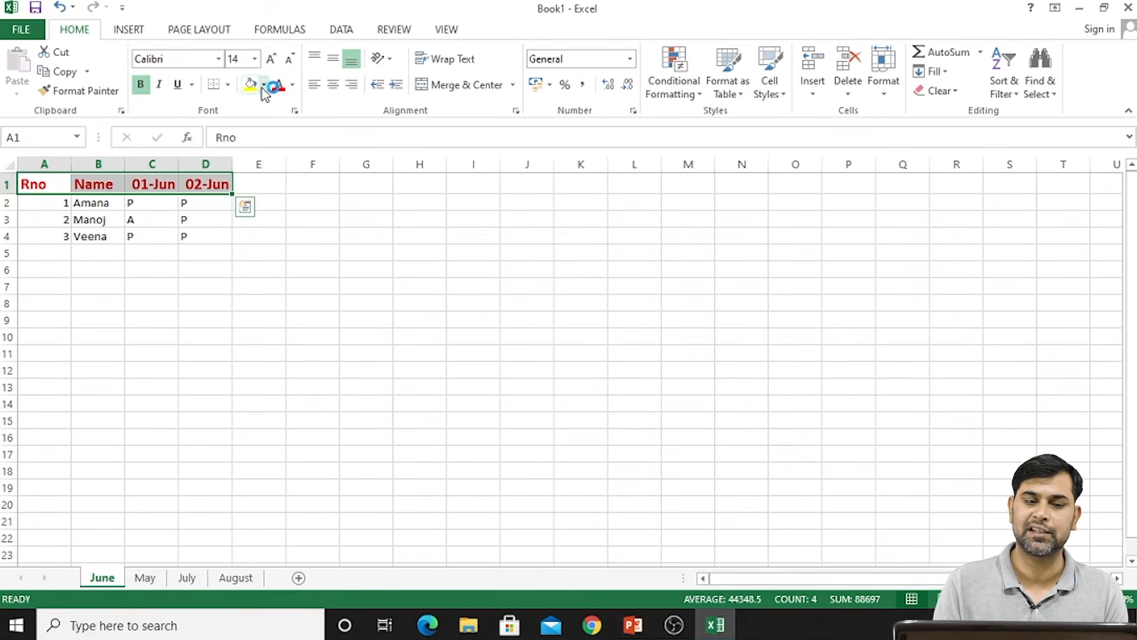
{"action": "left_click", "coordinate": [249, 84]}
{"action": "left_click", "coordinate": [368, 237]}
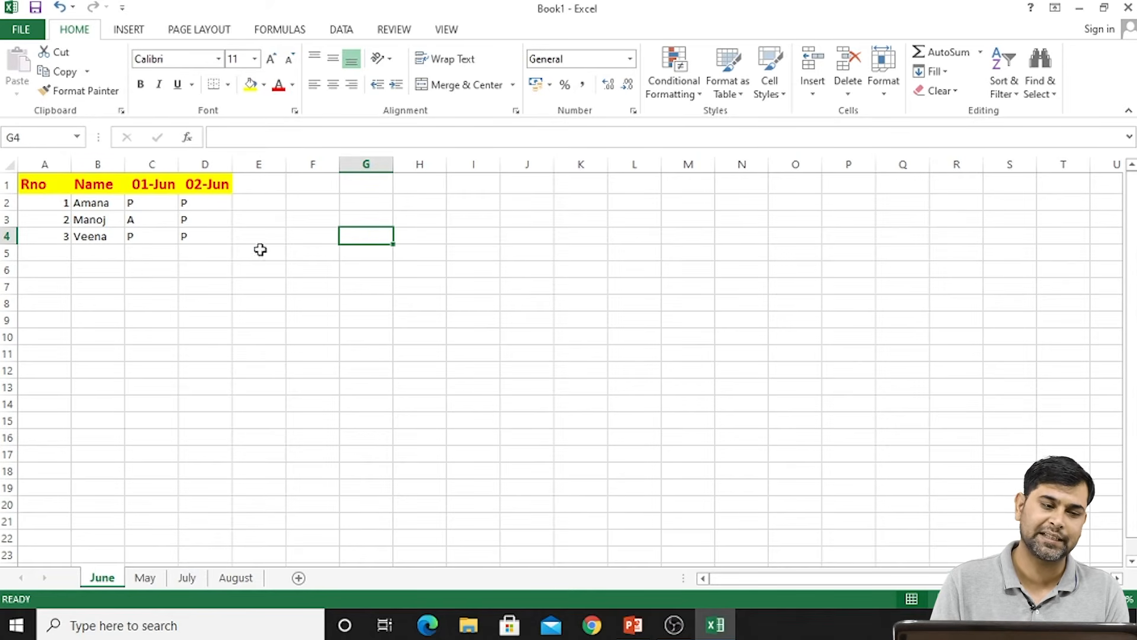
Step: Select columns A through G of the June sheet one after another to examine the column headings
{"action": "left_click", "coordinate": [44, 164]}
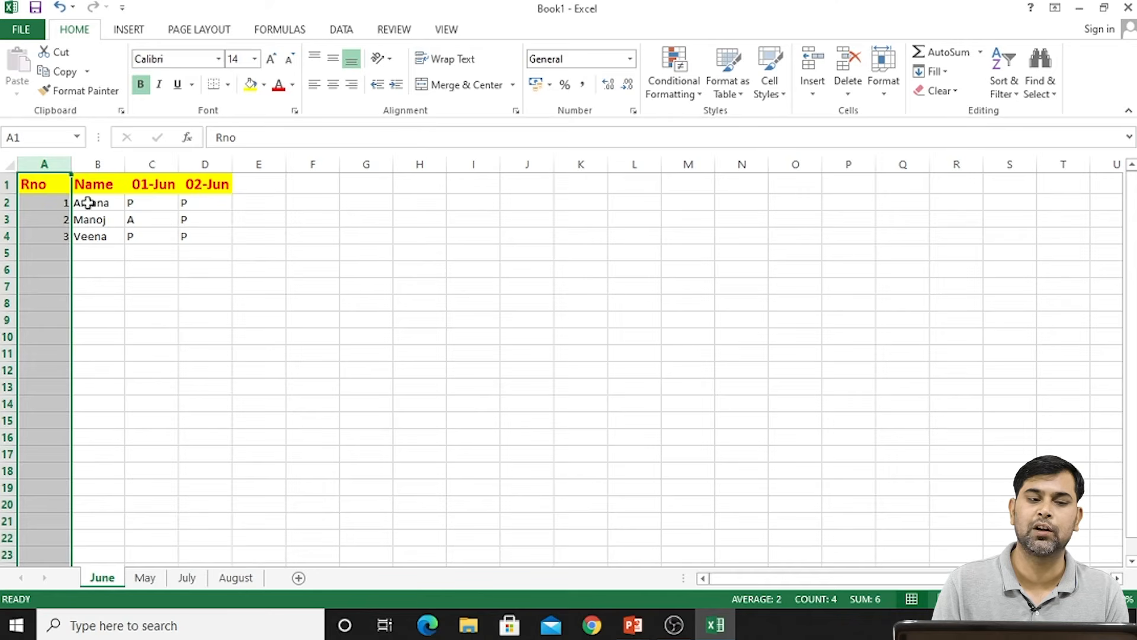
{"action": "left_click", "coordinate": [99, 164]}
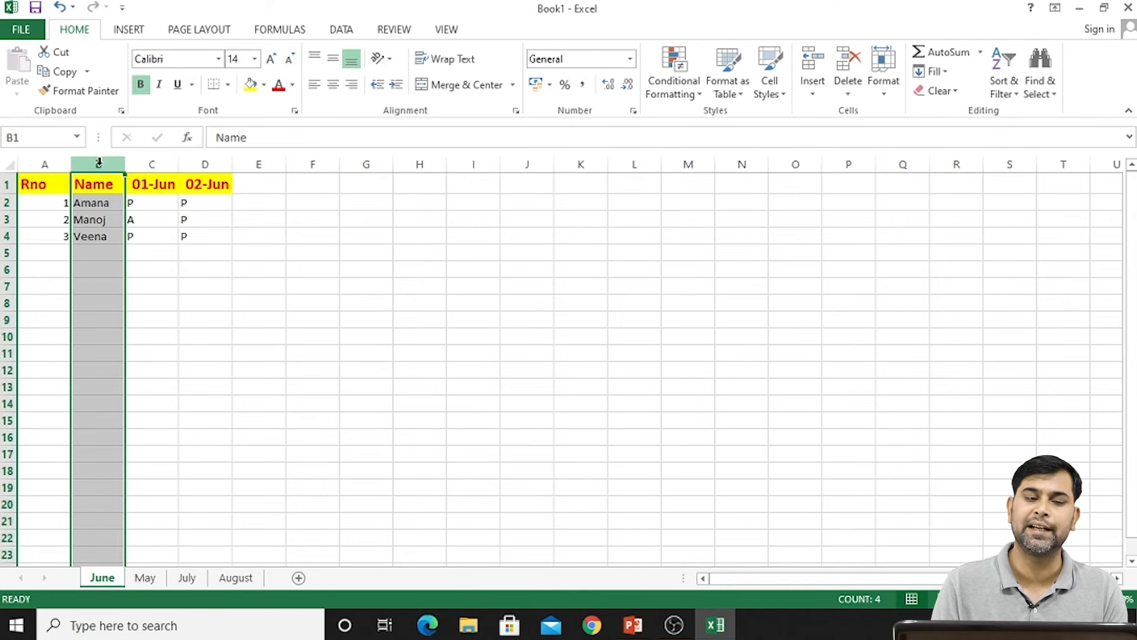
{"action": "left_click", "coordinate": [151, 163]}
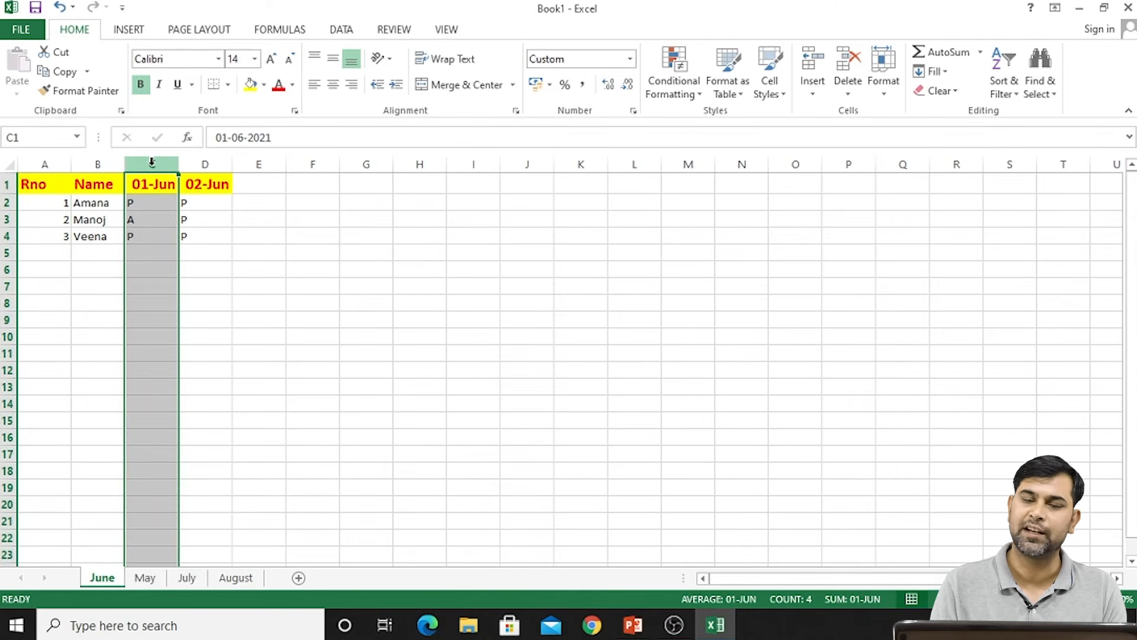
{"action": "left_click", "coordinate": [208, 164]}
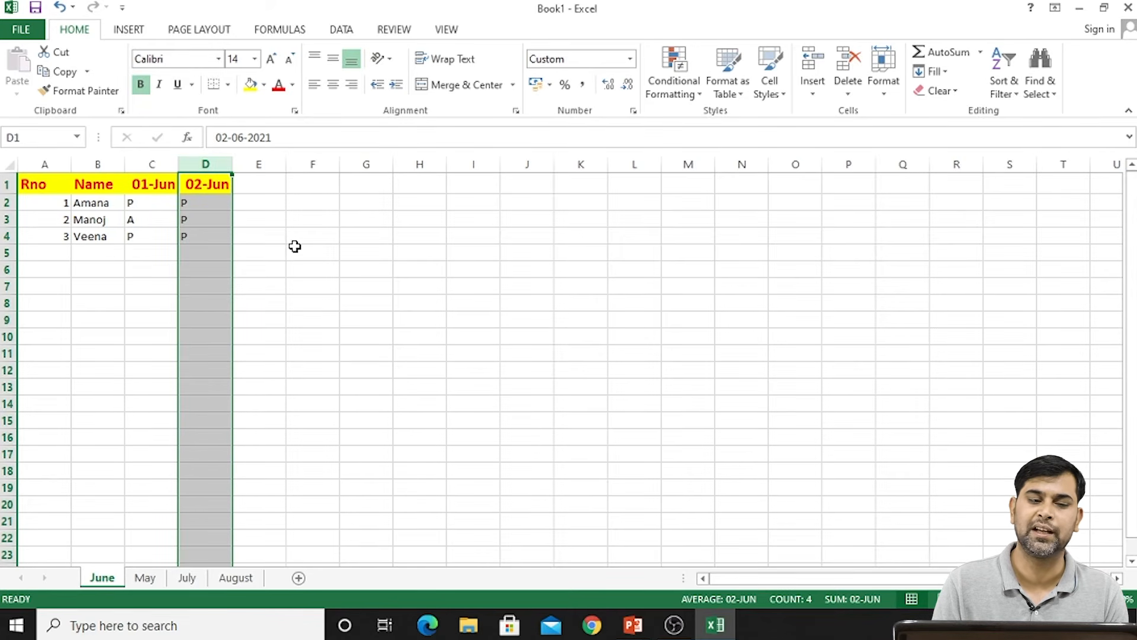
{"action": "left_click", "coordinate": [263, 163]}
{"action": "left_click", "coordinate": [314, 163]}
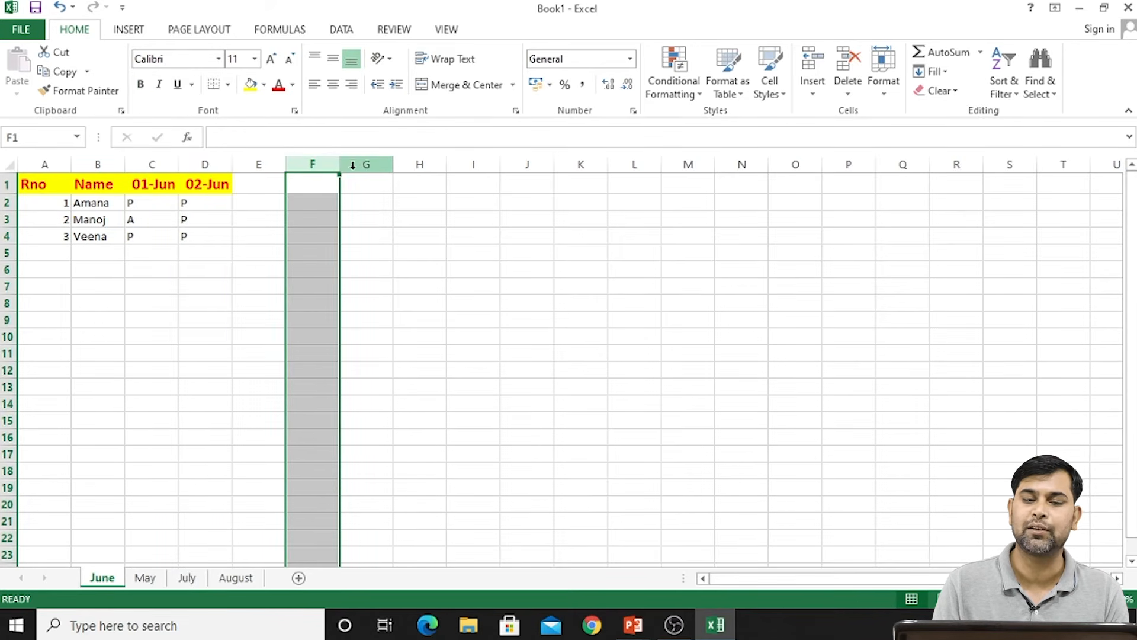
{"action": "left_click", "coordinate": [364, 164]}
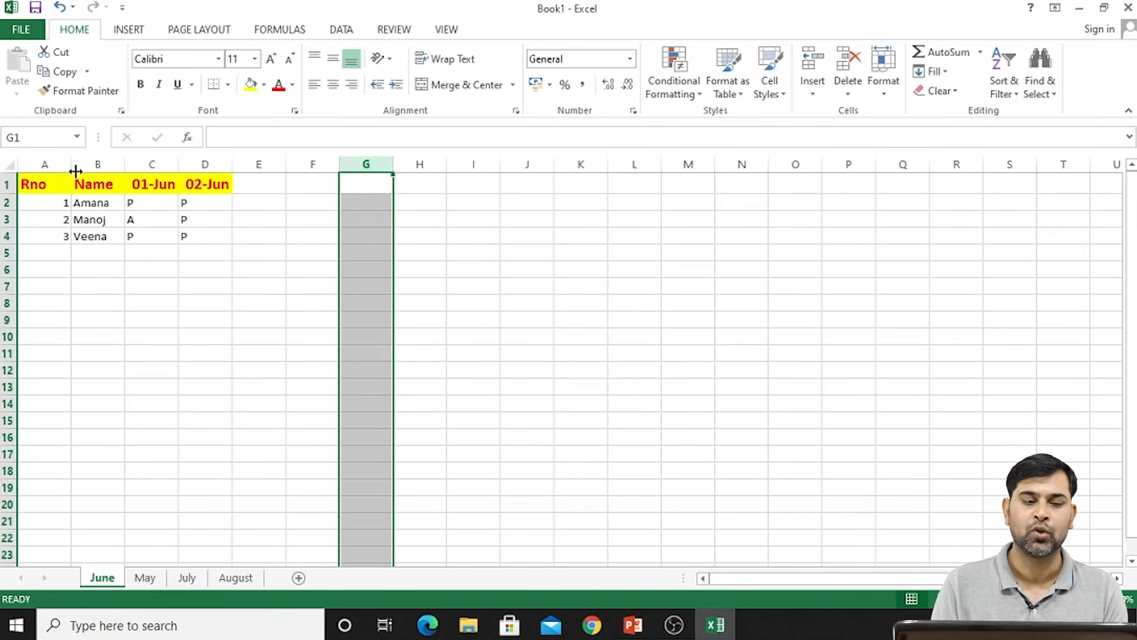
Step: Move along row 1 to the June sheet's last column to examine the column lettering, and return to A1
{"action": "left_click", "coordinate": [48, 163]}
{"action": "key", "text": "Right"}
{"action": "key", "text": "Right"}
{"action": "key", "text": "Right"}
{"action": "key", "text": "Right"}
{"action": "key", "text": "Right"}
{"action": "key", "text": "Right"}
{"action": "key", "text": "Right"}
{"action": "key", "text": "Right"}
{"action": "key", "text": "Right"}
{"action": "key", "text": "Right"}
{"action": "key", "text": "Right"}
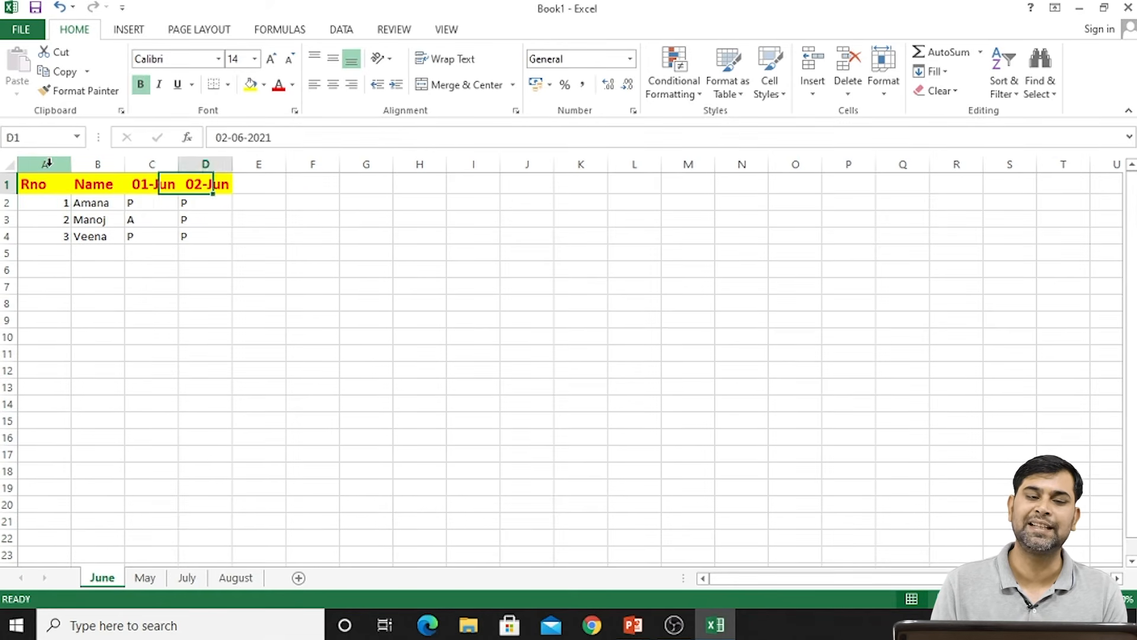
{"action": "key", "text": "Right"}
{"action": "key", "text": "Right"}
{"action": "key", "text": "Right"}
{"action": "key", "text": "Right"}
{"action": "key", "text": "Right"}
{"action": "key", "text": "Right"}
{"action": "key", "text": "Right"}
{"action": "key", "text": "Right"}
{"action": "key", "text": "Right"}
{"action": "key", "text": "Right"}
{"action": "key", "text": "Right"}
{"action": "key", "text": "Right"}
{"action": "key", "text": "Right"}
{"action": "key", "text": "Right"}
{"action": "key", "text": "Right"}
{"action": "key", "text": "Right"}
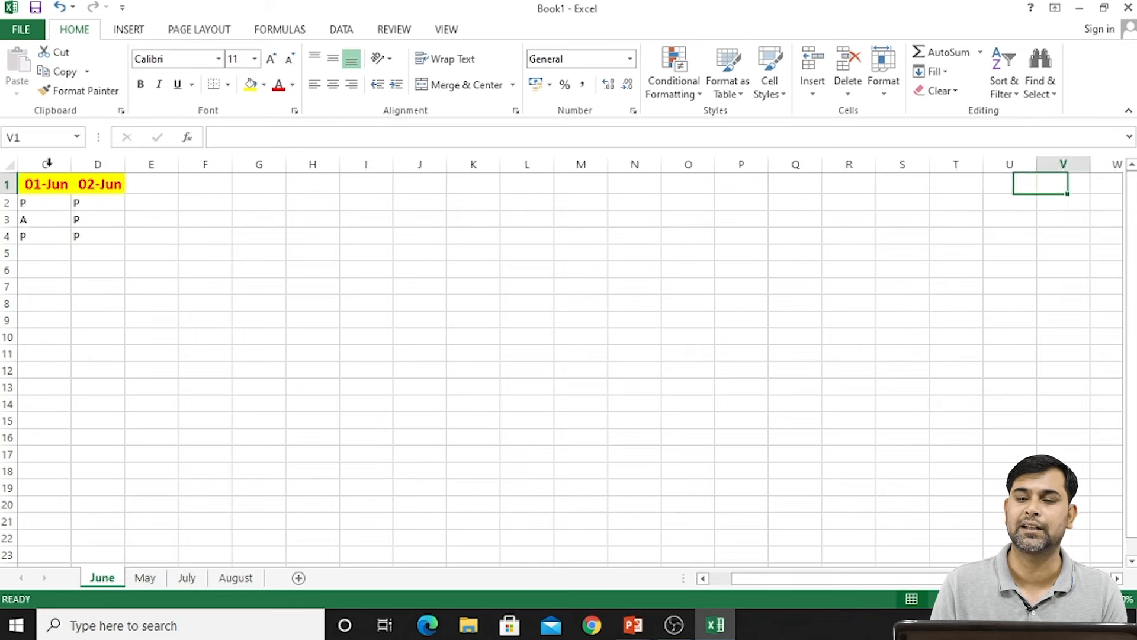
{"action": "key", "text": "Left"}
{"action": "key", "text": "Left"}
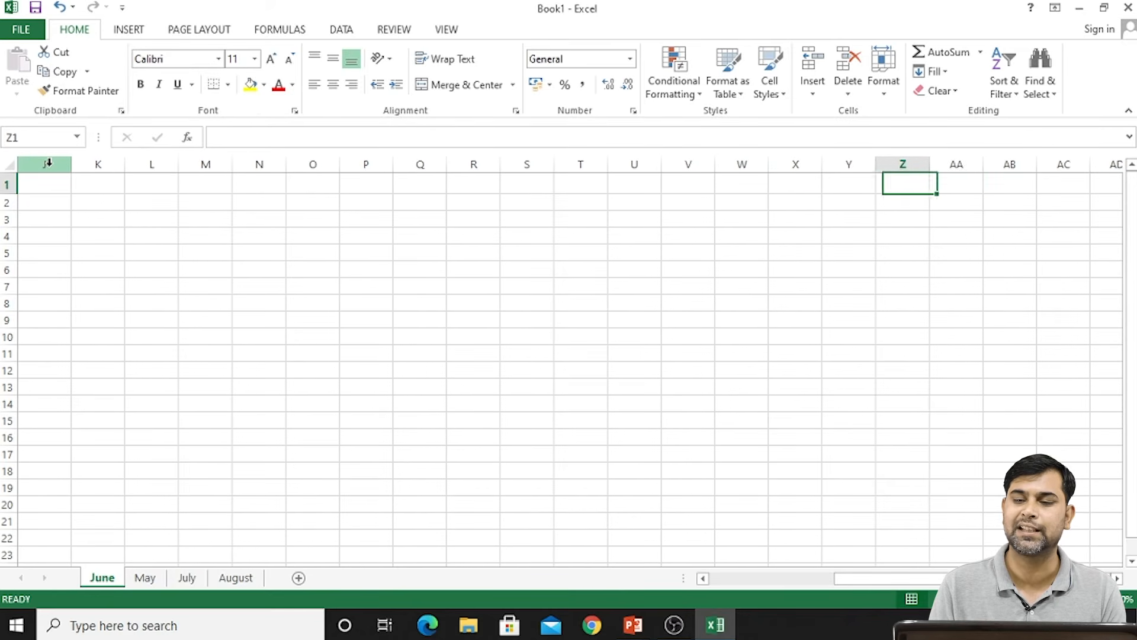
{"action": "key", "text": "Right"}
{"action": "key", "text": "Right"}
{"action": "key", "text": "Right"}
{"action": "key", "text": "Right"}
{"action": "key", "text": "Right"}
{"action": "key", "text": "Right"}
{"action": "key", "text": "Right"}
{"action": "key", "text": "Right"}
{"action": "key", "text": "Right"}
{"action": "key", "text": "Right"}
{"action": "key", "text": "Right"}
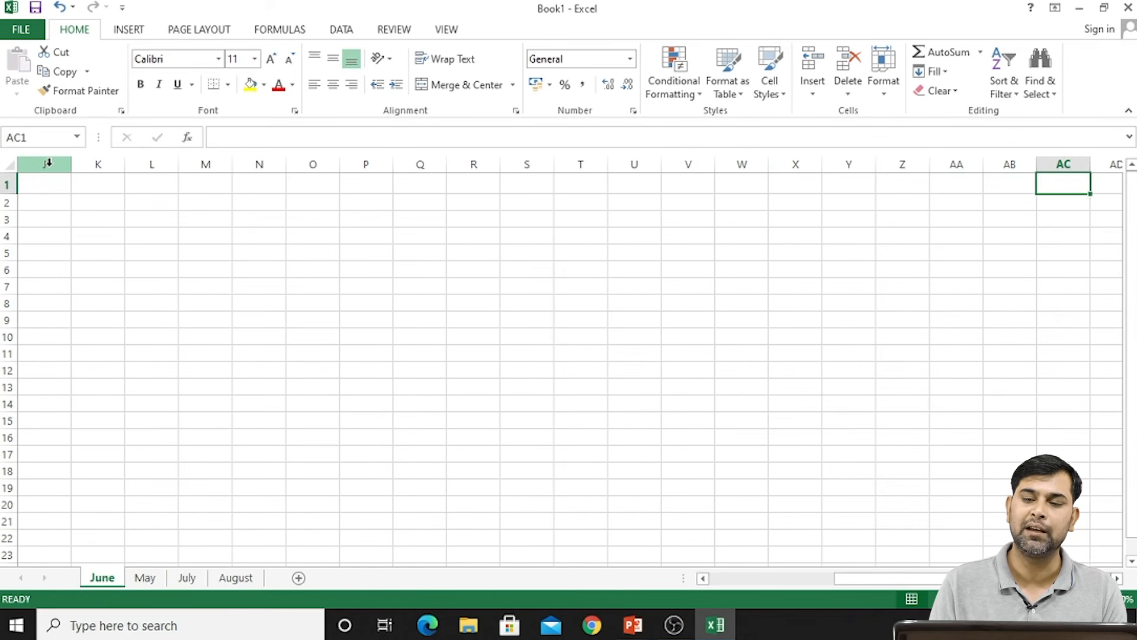
{"action": "key", "text": "Right"}
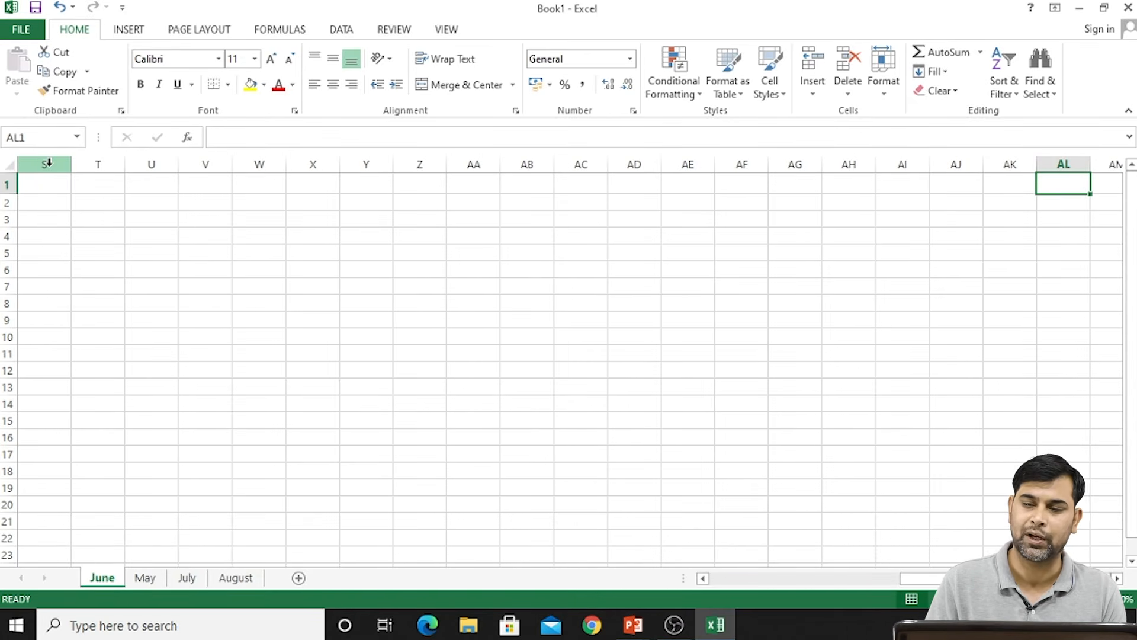
{"action": "key", "text": "ctrl+Right"}
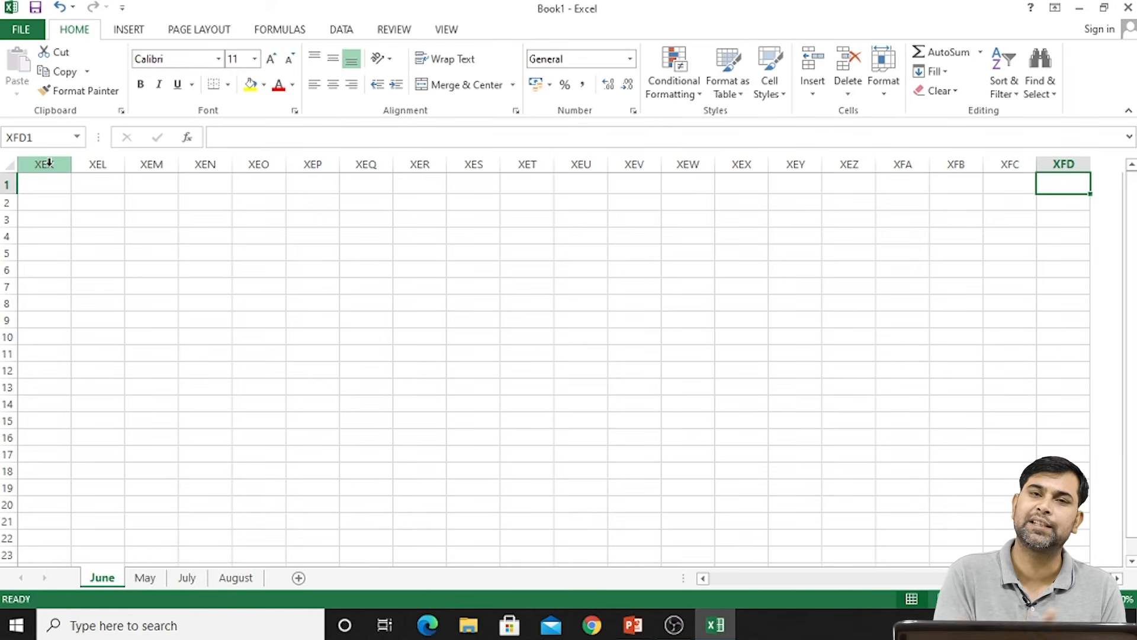
{"action": "key", "text": "ctrl+Left"}
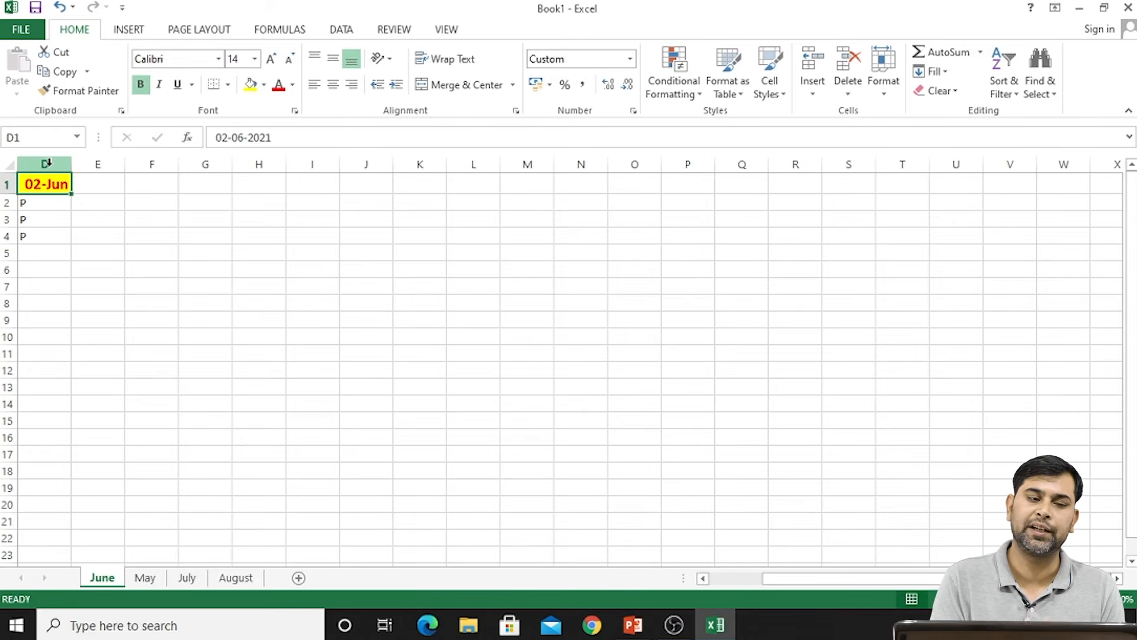
{"action": "key", "text": "ctrl+Left"}
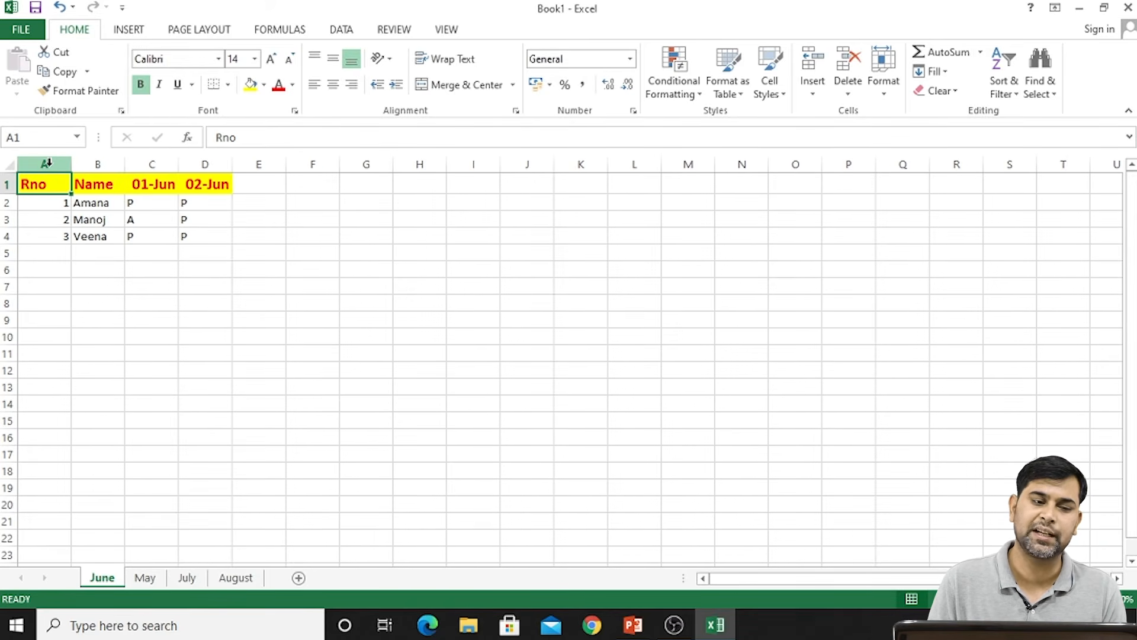
Step: Move down column A to the June sheet's last row to examine the row numbering, and return to A1
{"action": "key", "text": "Down"}
{"action": "key", "text": "Down"}
{"action": "key", "text": "Down"}
{"action": "key", "text": "Down"}
{"action": "key", "text": "Down"}
{"action": "key", "text": "Down"}
{"action": "key", "text": "Down"}
{"action": "key", "text": "Down"}
{"action": "key", "text": "Down"}
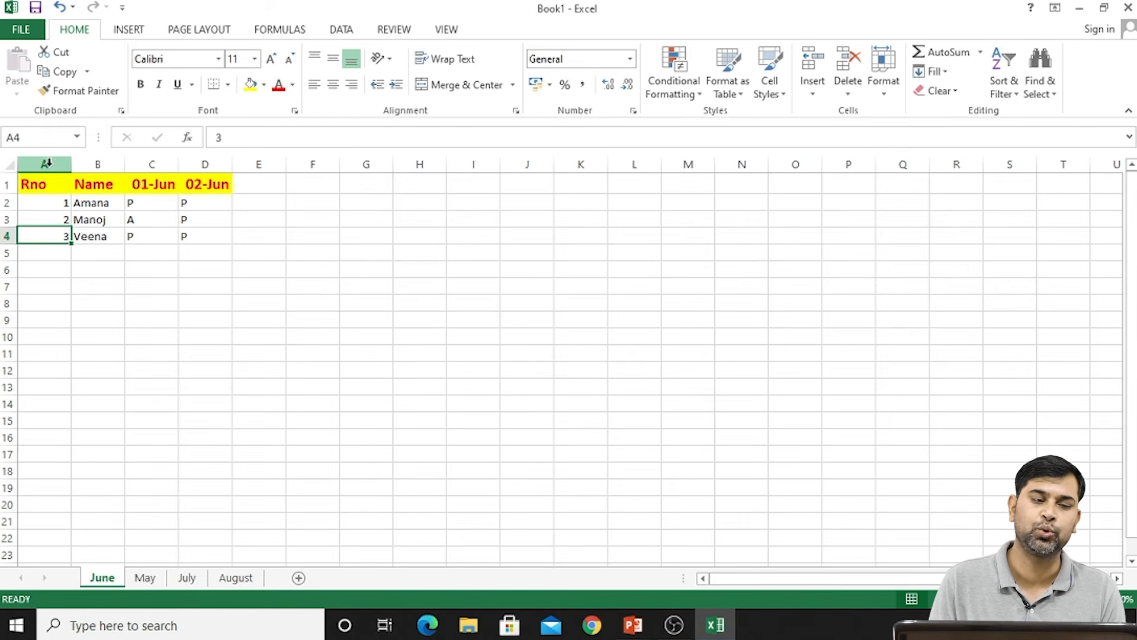
{"action": "key", "text": "Down"}
{"action": "key", "text": "Down"}
{"action": "key", "text": "Down"}
{"action": "key", "text": "Down"}
{"action": "key", "text": "Down"}
{"action": "key", "text": "Down"}
{"action": "key", "text": "Down"}
{"action": "key", "text": "Down"}
{"action": "key", "text": "Down"}
{"action": "key", "text": "Down"}
{"action": "key", "text": "Down"}
{"action": "key", "text": "Down"}
{"action": "key", "text": "Down"}
{"action": "key", "text": "Down"}
{"action": "key", "text": "Down"}
{"action": "key", "text": "Down"}
{"action": "key", "text": "Down"}
{"action": "key", "text": "Down"}
{"action": "key", "text": "Down"}
{"action": "key", "text": "Down"}
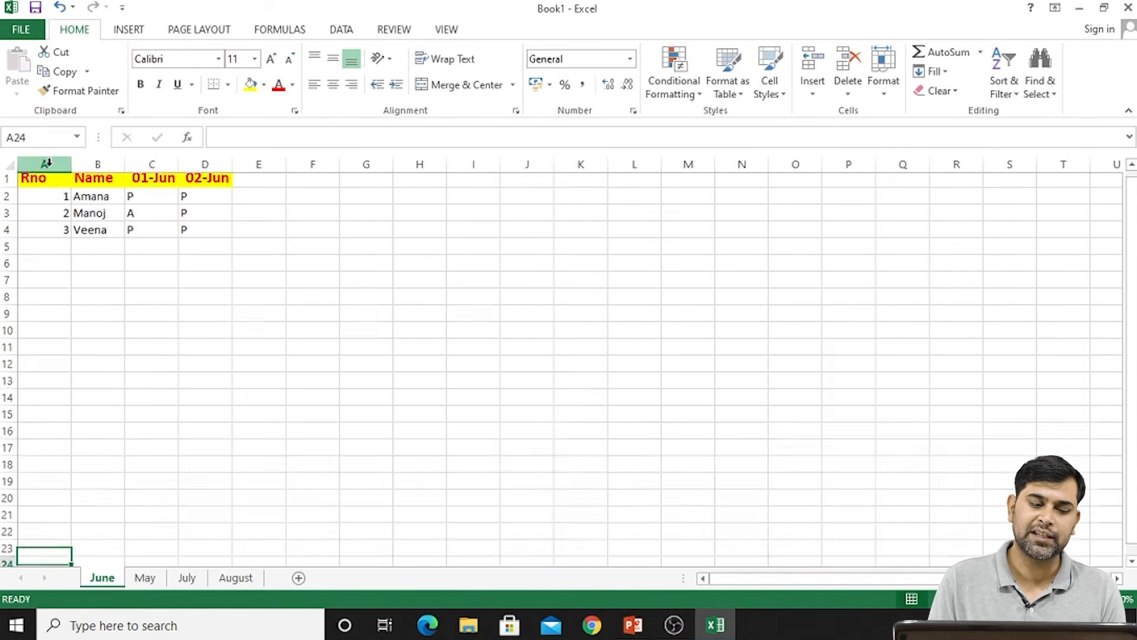
{"action": "key", "text": "Down"}
{"action": "key", "text": "Down"}
{"action": "key", "text": "Down"}
{"action": "key", "text": "Down"}
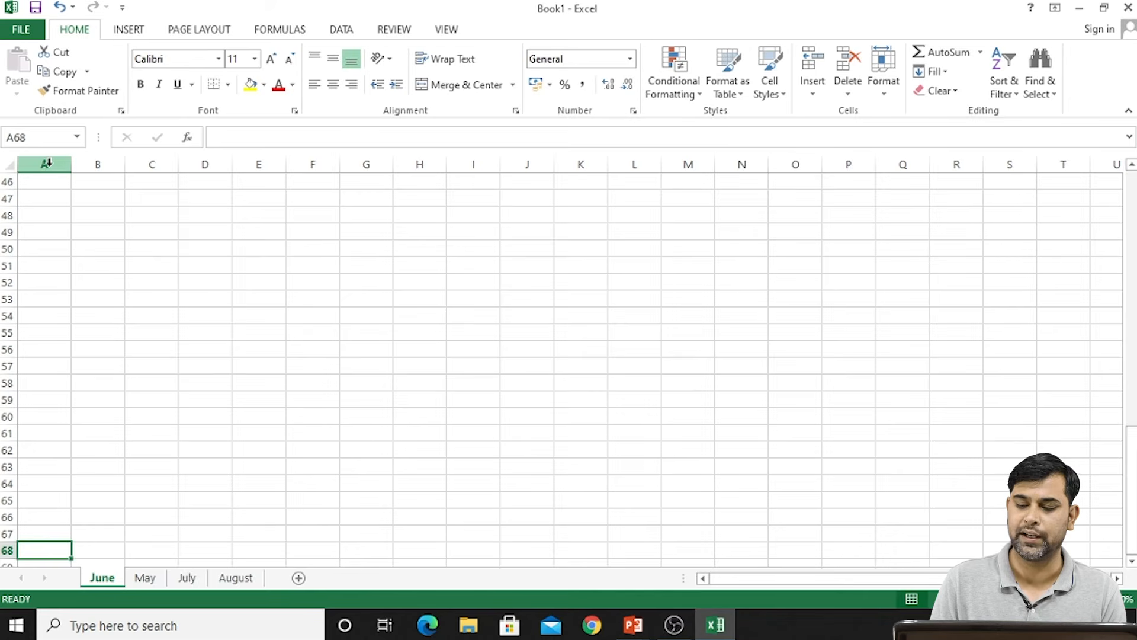
{"action": "key", "text": "ctrl+Down"}
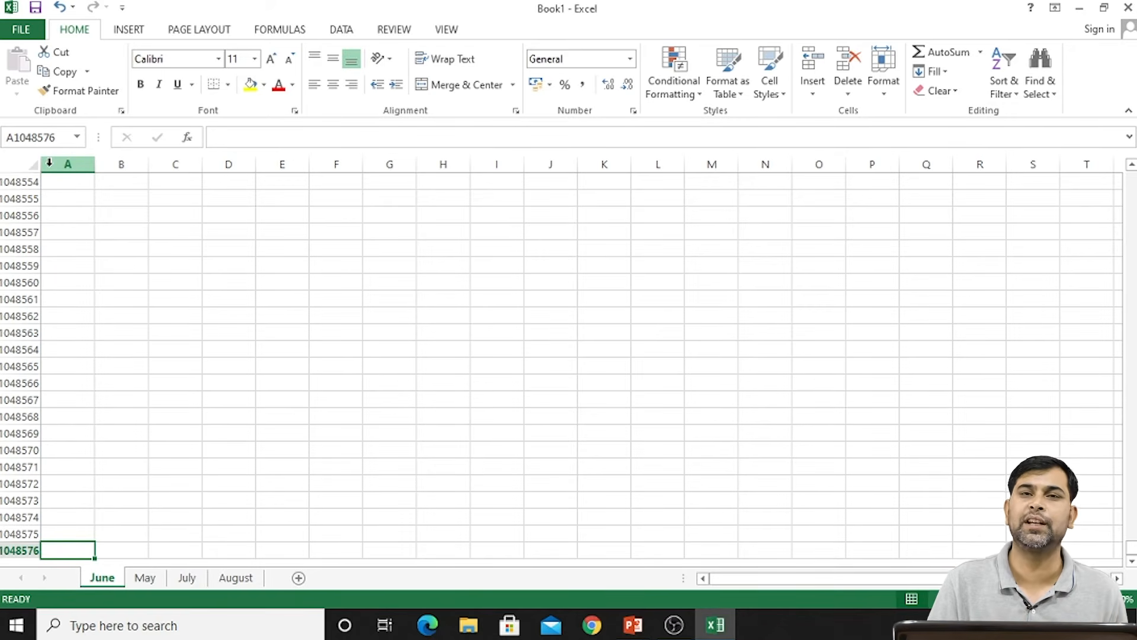
{"action": "left_click", "coordinate": [127, 226]}
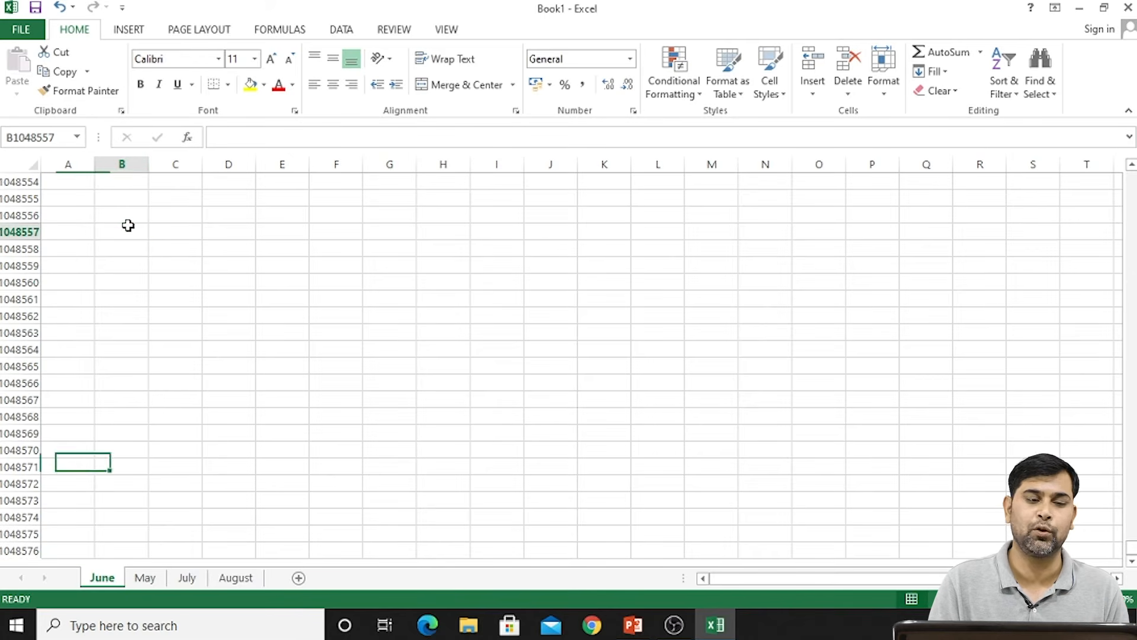
{"action": "key", "text": "ctrl+Up"}
{"action": "key", "text": "ctrl+Home"}
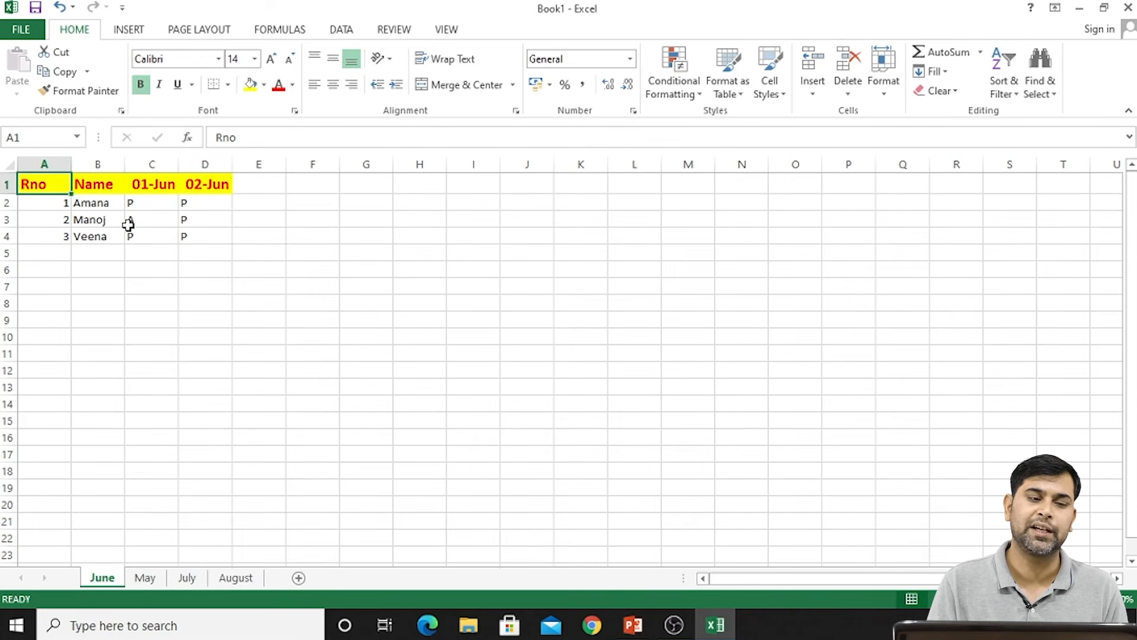
Step: Step across row 1 cell by cell past the attendance table to view further columns, and go back to A1
{"action": "key", "text": "Right"}
{"action": "key", "text": "Right"}
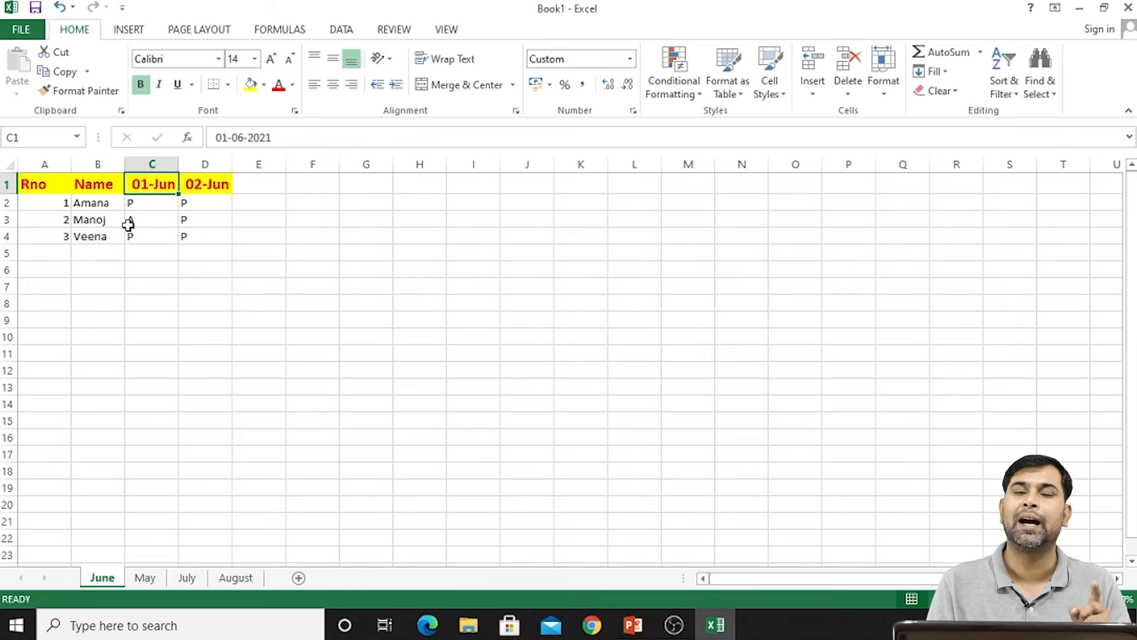
{"action": "key", "text": "Right"}
{"action": "key", "text": "Right"}
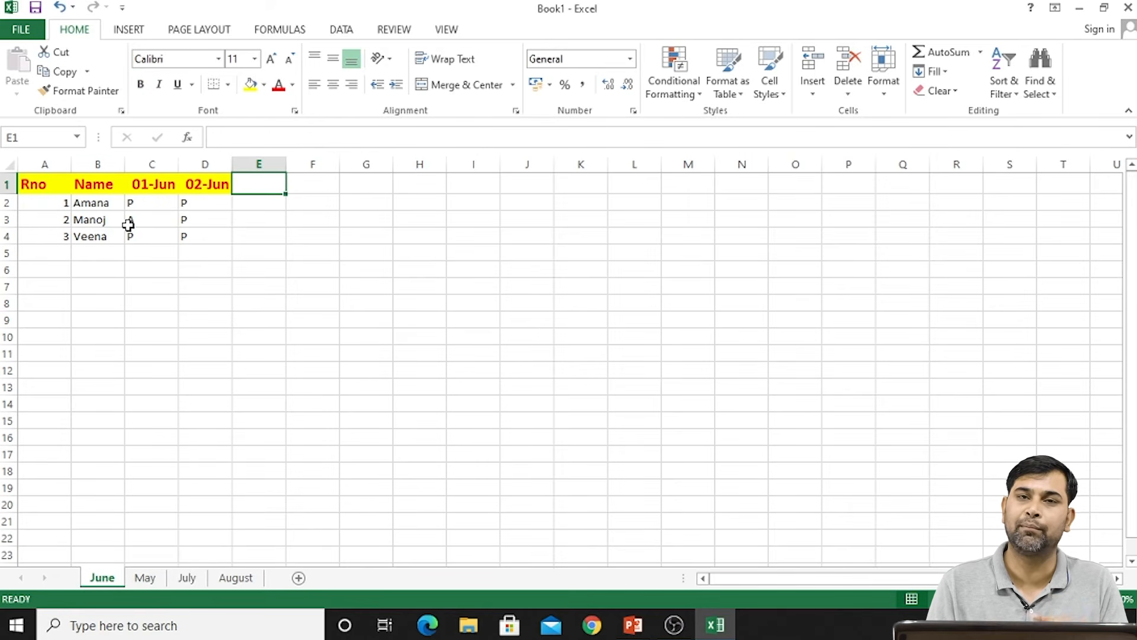
{"action": "key", "text": "Right"}
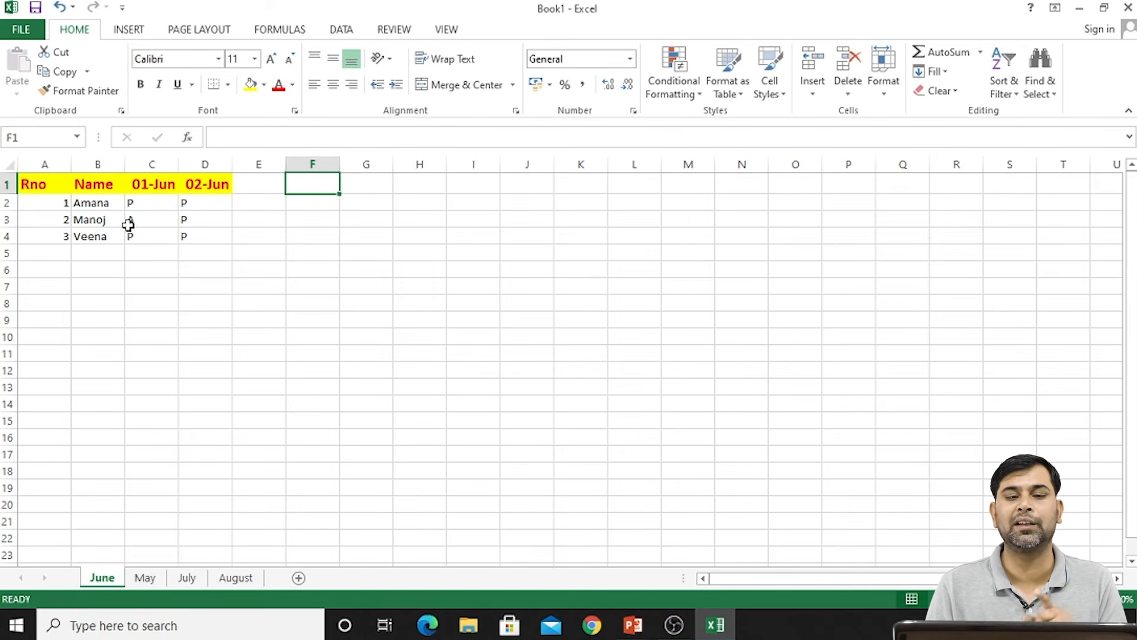
{"action": "key", "text": "Right"}
{"action": "key", "text": "Right"}
{"action": "key", "text": "Right"}
{"action": "key", "text": "Right"}
{"action": "key", "text": "Right"}
{"action": "key", "text": "Right"}
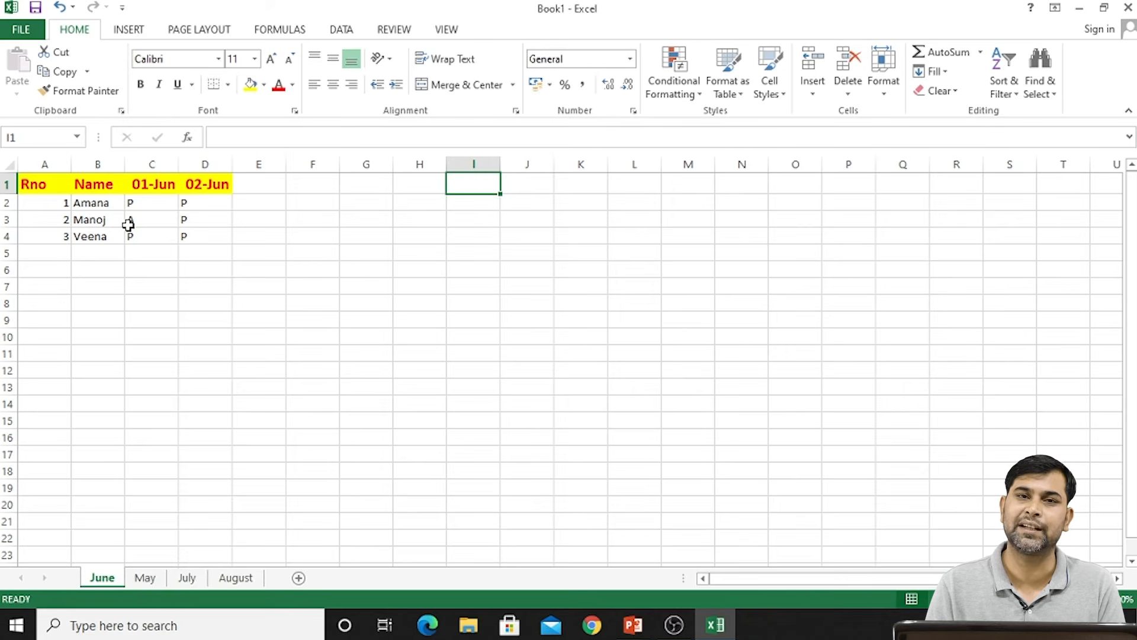
{"action": "key", "text": "Right"}
{"action": "key", "text": "Right"}
{"action": "key", "text": "Right"}
{"action": "key", "text": "Right"}
{"action": "key", "text": "Right"}
{"action": "key", "text": "Right"}
{"action": "key", "text": "Right"}
{"action": "key", "text": "Right"}
{"action": "key", "text": "Right"}
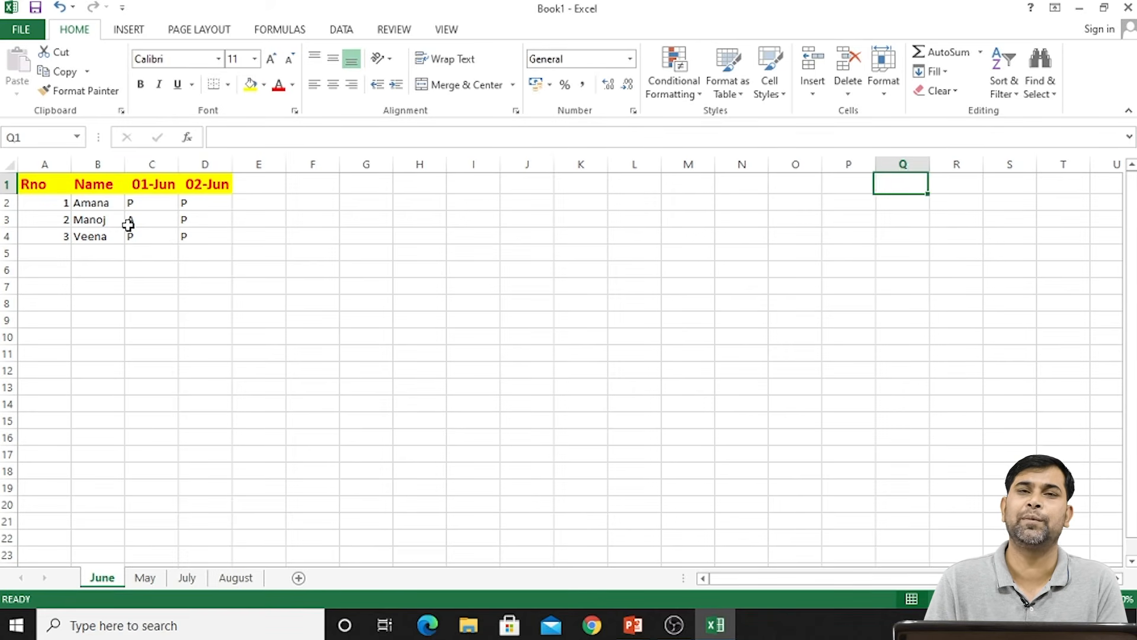
{"action": "key", "text": "Right"}
{"action": "key", "text": "Right"}
{"action": "key", "text": "Right"}
{"action": "key", "text": "Right"}
{"action": "key", "text": "Right"}
{"action": "key", "text": "Right"}
{"action": "key", "text": "Right"}
{"action": "key", "text": "Right"}
{"action": "key", "text": "Right"}
{"action": "key", "text": "Right"}
{"action": "key", "text": "Right"}
{"action": "key", "text": "Right"}
{"action": "key", "text": "Right"}
{"action": "key", "text": "Right"}
{"action": "key", "text": "Right"}
{"action": "key", "text": "Right"}
{"action": "key", "text": "Right"}
{"action": "key", "text": "Right"}
{"action": "key", "text": "Left"}
{"action": "key", "text": "Left"}
{"action": "key", "text": "Left"}
{"action": "key", "text": "Left"}
{"action": "key", "text": "ctrl+Left"}
{"action": "key", "text": "ctrl+Home"}
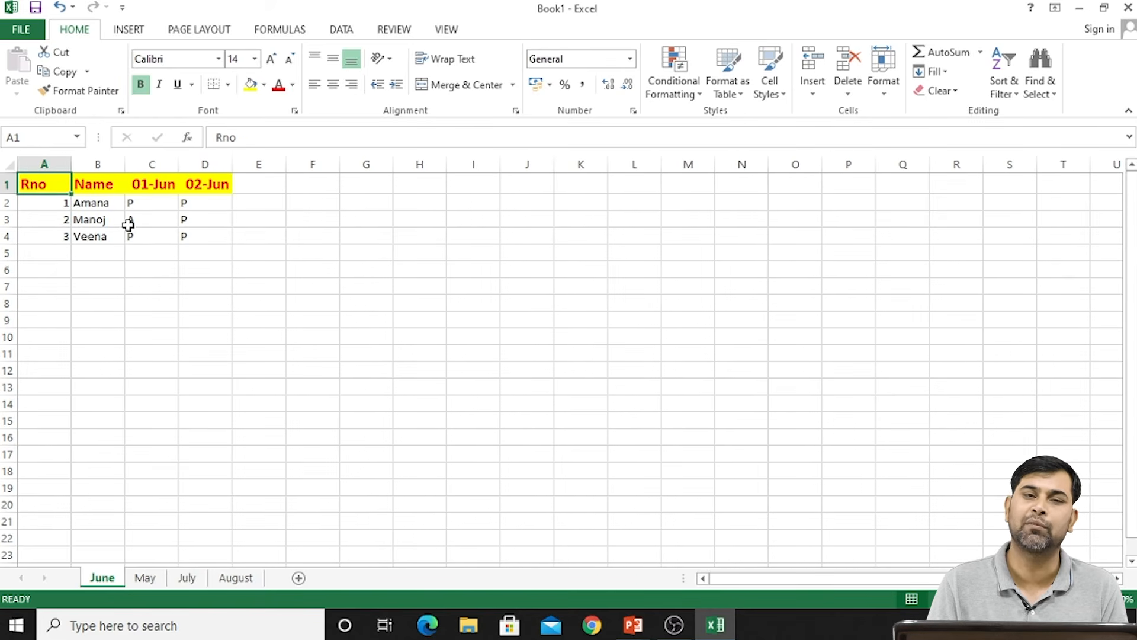
Step: Step down column A from A1 to A13 to view the rows below the attendance table
{"action": "key", "text": "Down"}
{"action": "key", "text": "Down"}
{"action": "key", "text": "Down"}
{"action": "key", "text": "Down"}
{"action": "key", "text": "Down"}
{"action": "key", "text": "Down"}
{"action": "key", "text": "Down"}
{"action": "key", "text": "Down"}
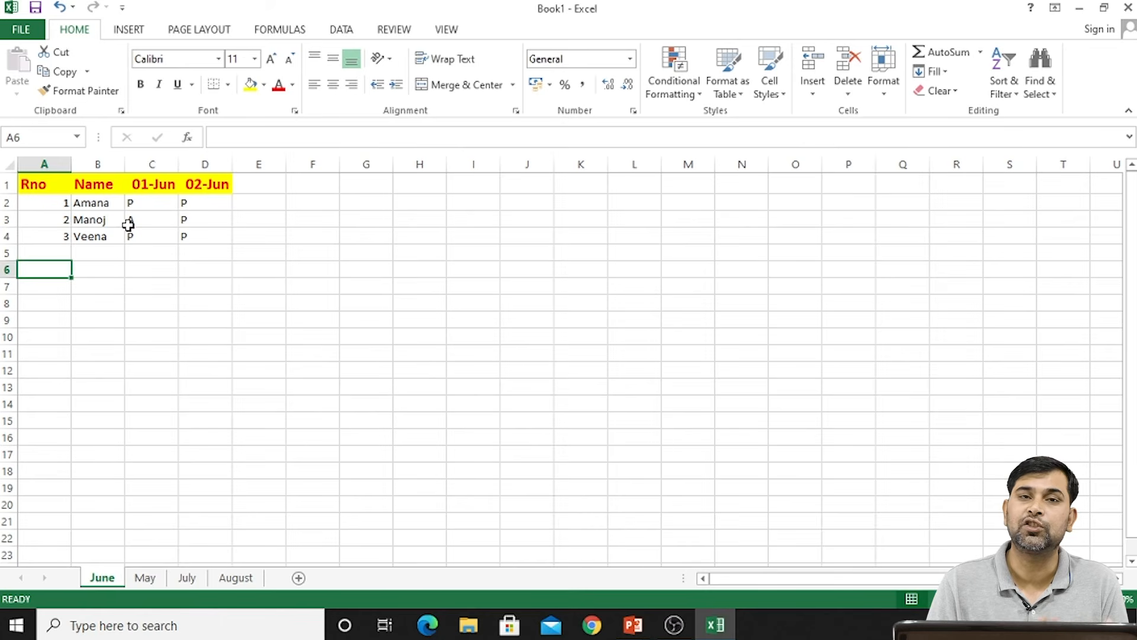
{"action": "key", "text": "Down"}
{"action": "key", "text": "Down"}
{"action": "key", "text": "Down"}
{"action": "key", "text": "Down"}
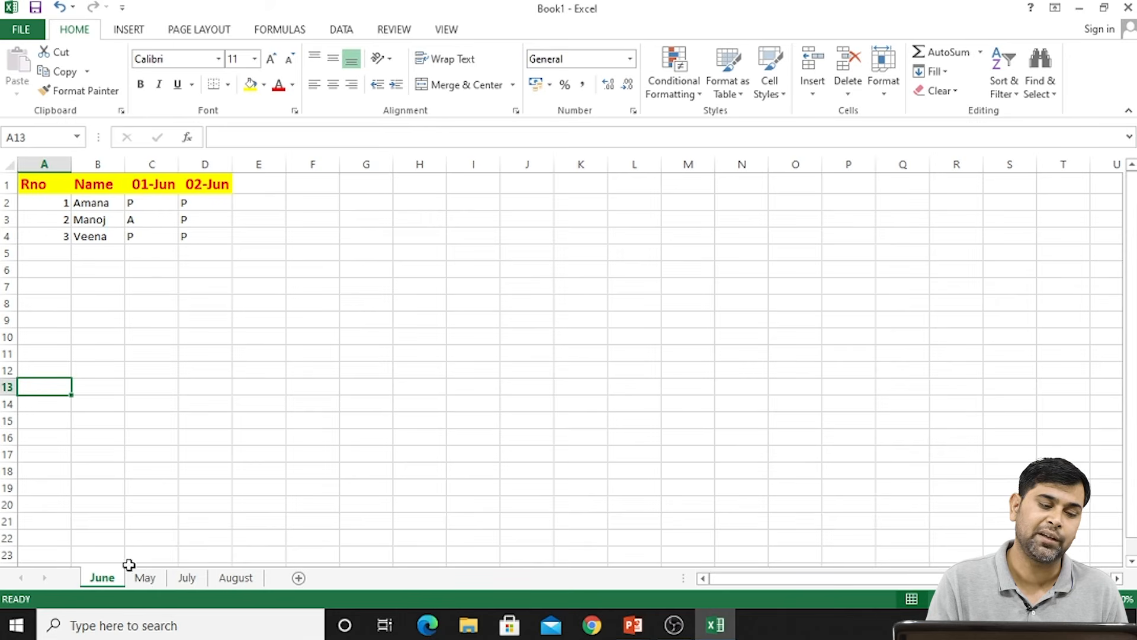
Step: View the May sheet's attendance table and return to the June sheet
{"action": "left_click", "coordinate": [145, 581]}
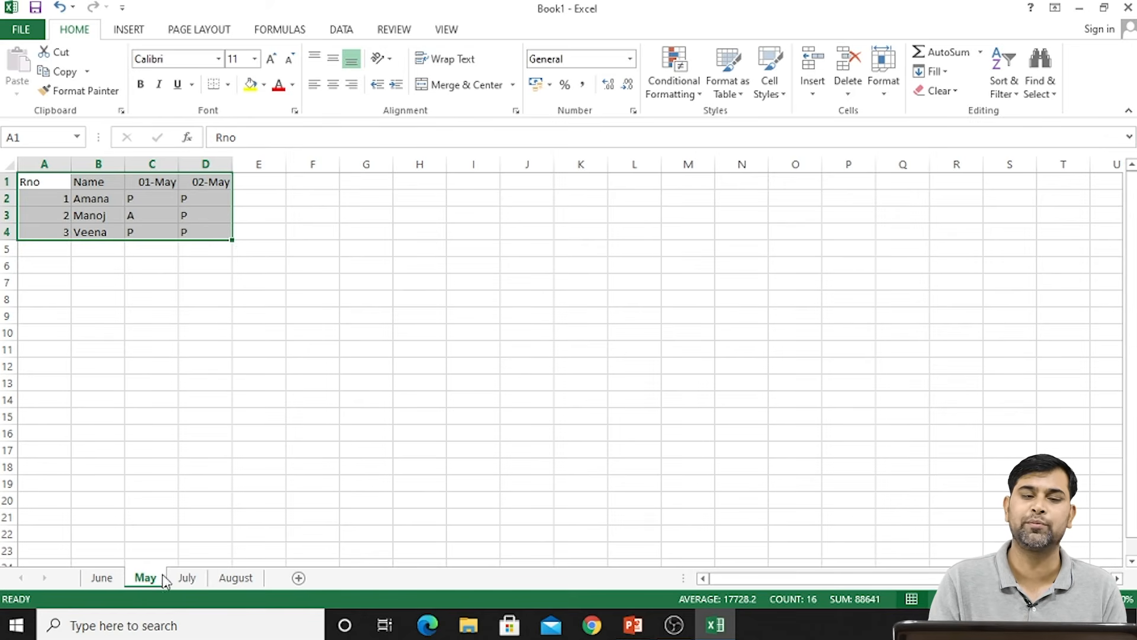
{"action": "left_click", "coordinate": [183, 165]}
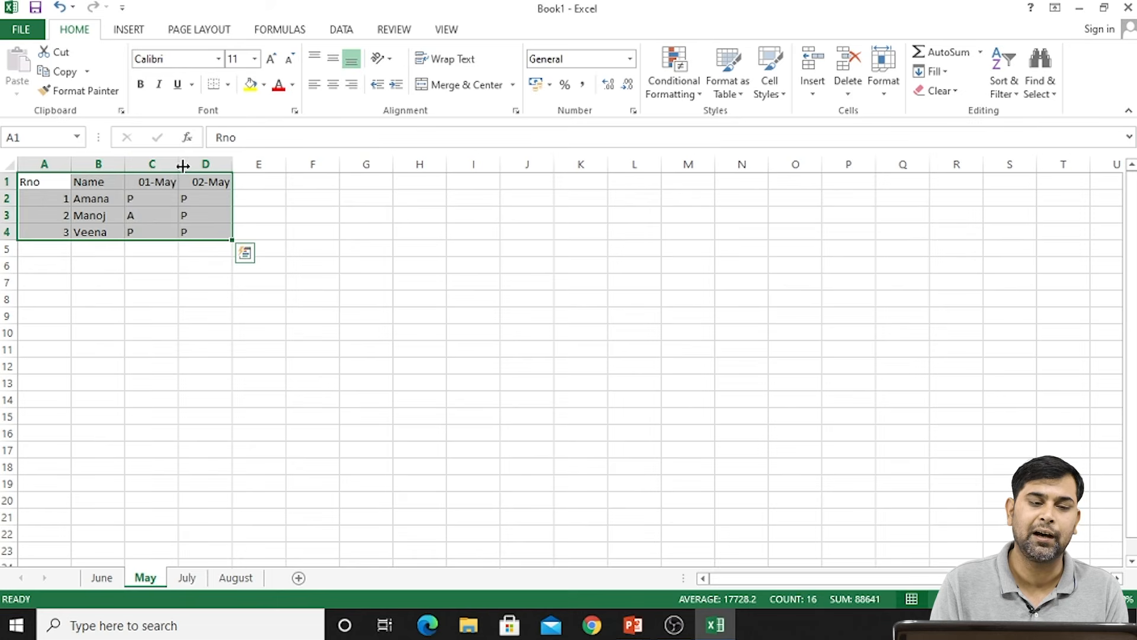
{"action": "left_click", "coordinate": [103, 580]}
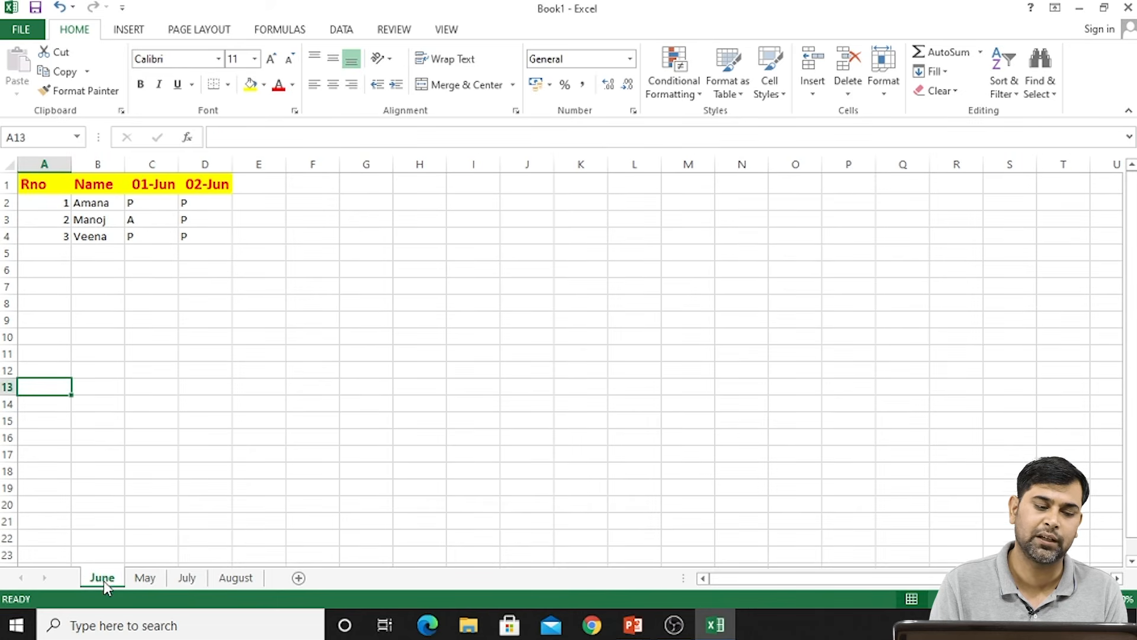
Step: Examine the June table's columns B to D, its student rows and the name cell B4, ending on empty cell F5
{"action": "left_click", "coordinate": [98, 164]}
{"action": "left_click", "coordinate": [148, 164]}
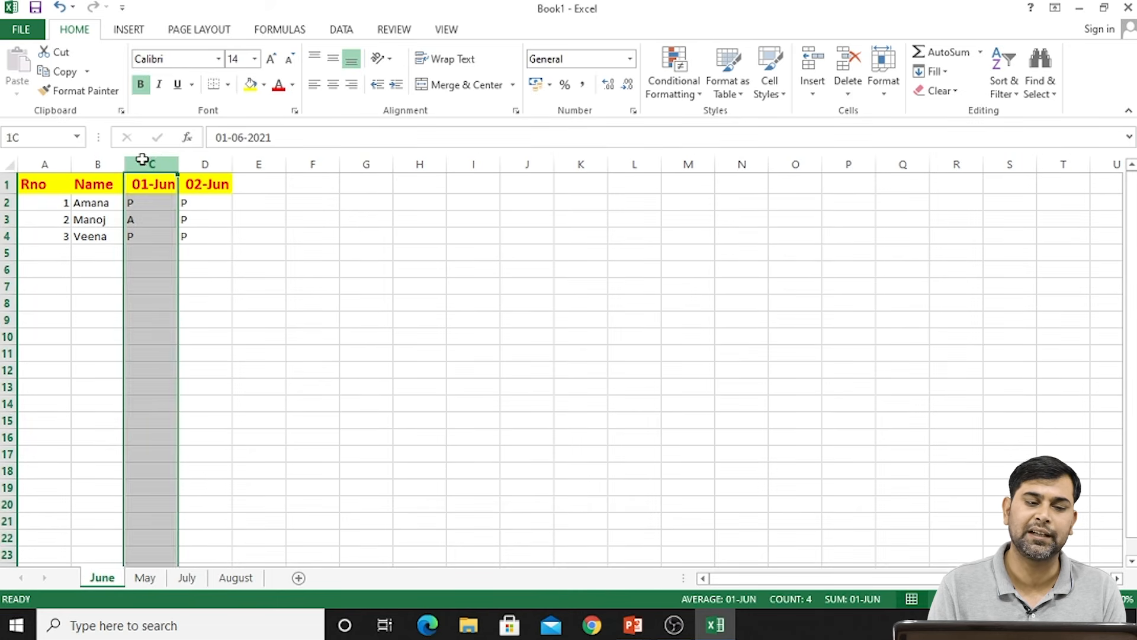
{"action": "left_click", "coordinate": [206, 162]}
{"action": "left_click", "coordinate": [4, 219]}
{"action": "left_click", "coordinate": [7, 244]}
{"action": "left_click", "coordinate": [58, 268]}
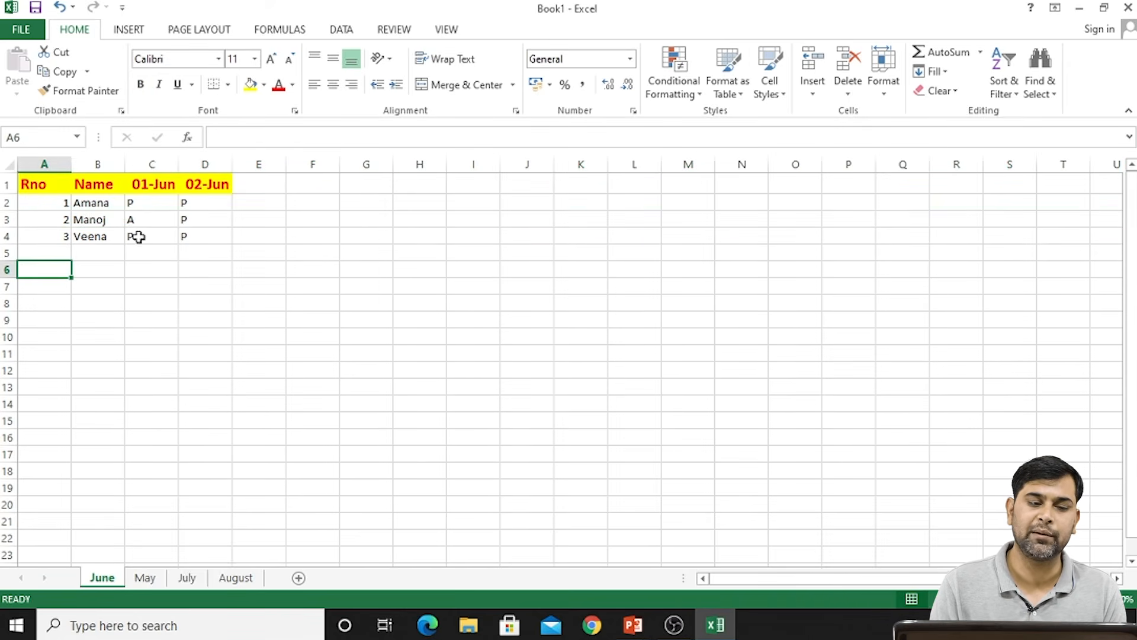
{"action": "left_click", "coordinate": [95, 235]}
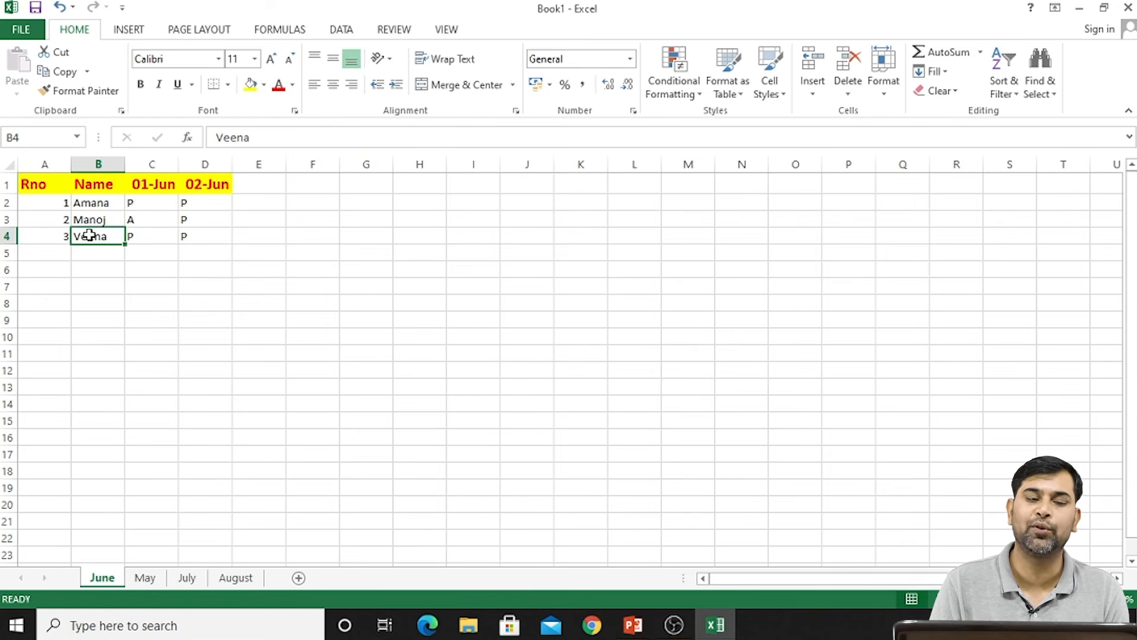
{"action": "left_click", "coordinate": [311, 252]}
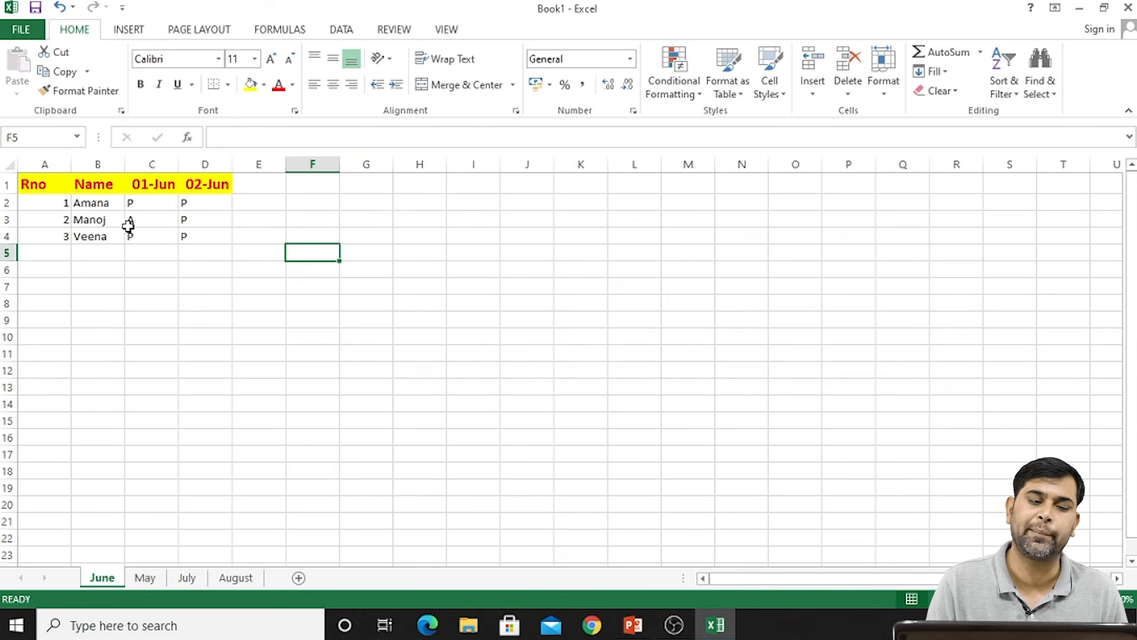
Step: Inspect the contents of name cell B4, attendance cell D3 and empty cell F8 in the June sheet
{"action": "left_click", "coordinate": [99, 235]}
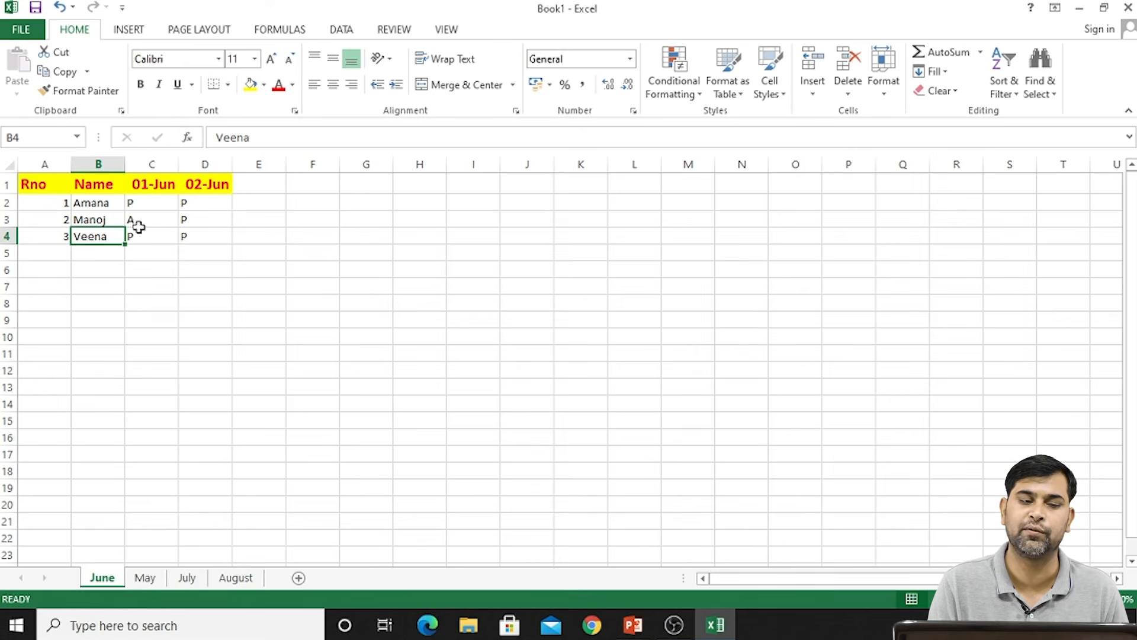
{"action": "left_click", "coordinate": [201, 224]}
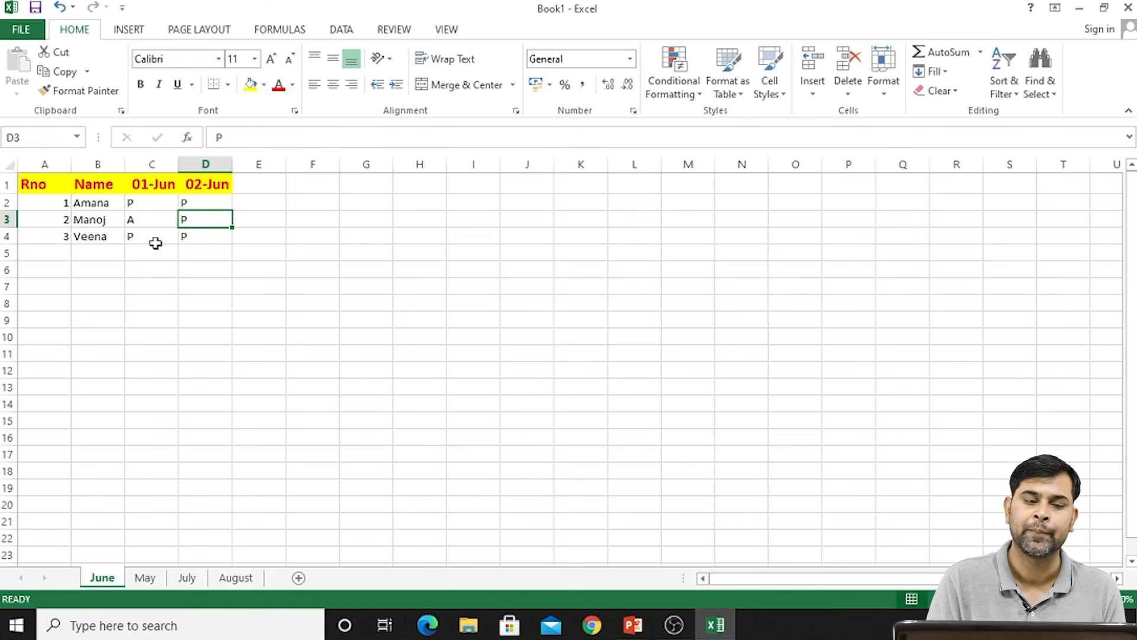
{"action": "left_click", "coordinate": [296, 299]}
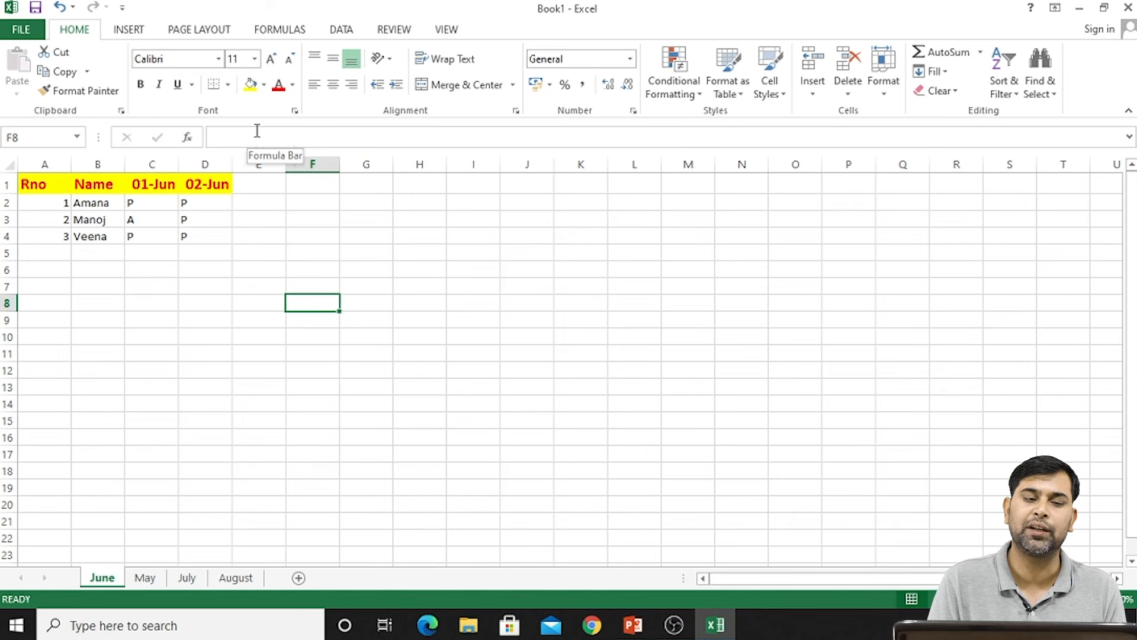
Step: Enter the numbers 87 in cell H4 and 92 in cell H5 of the June sheet
{"action": "left_click", "coordinate": [407, 274]}
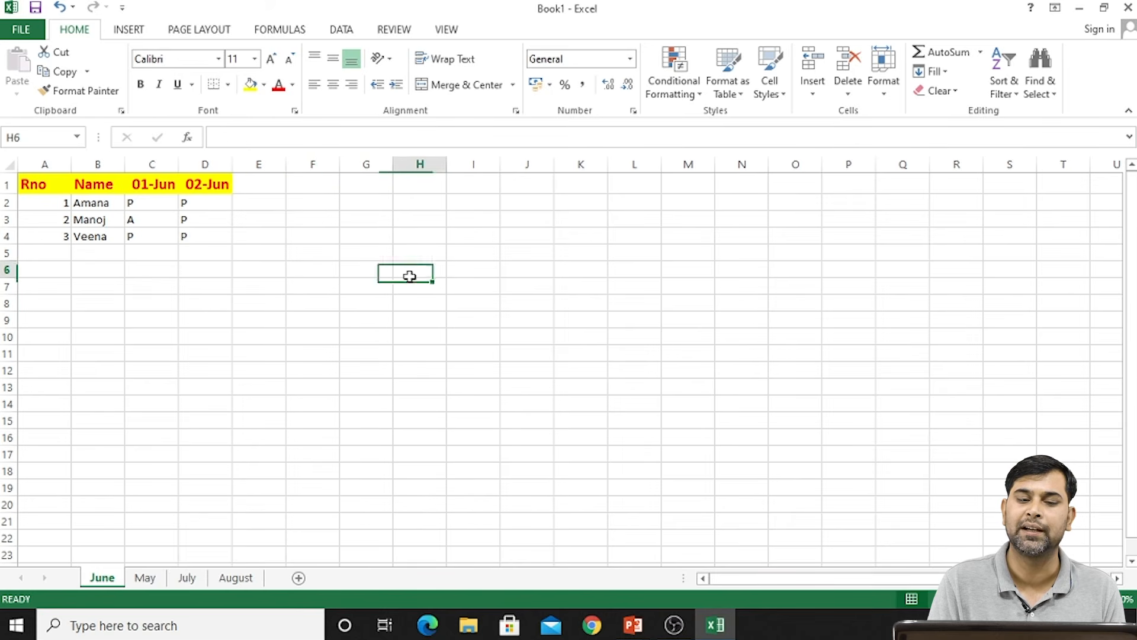
{"action": "key", "text": "Up"}
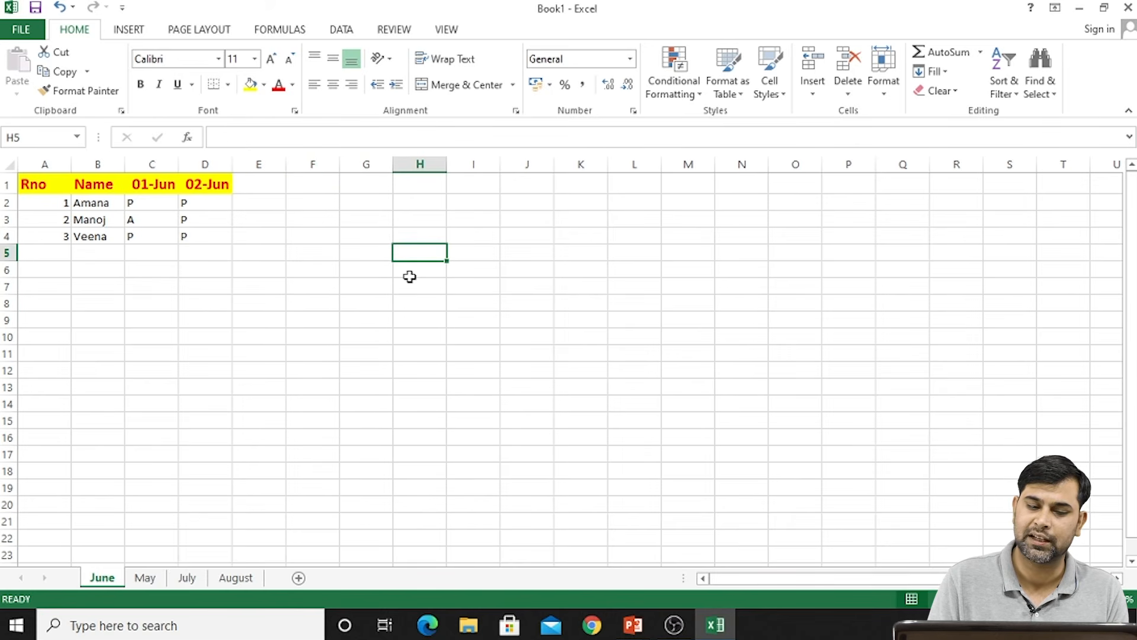
{"action": "key", "text": "Up"}
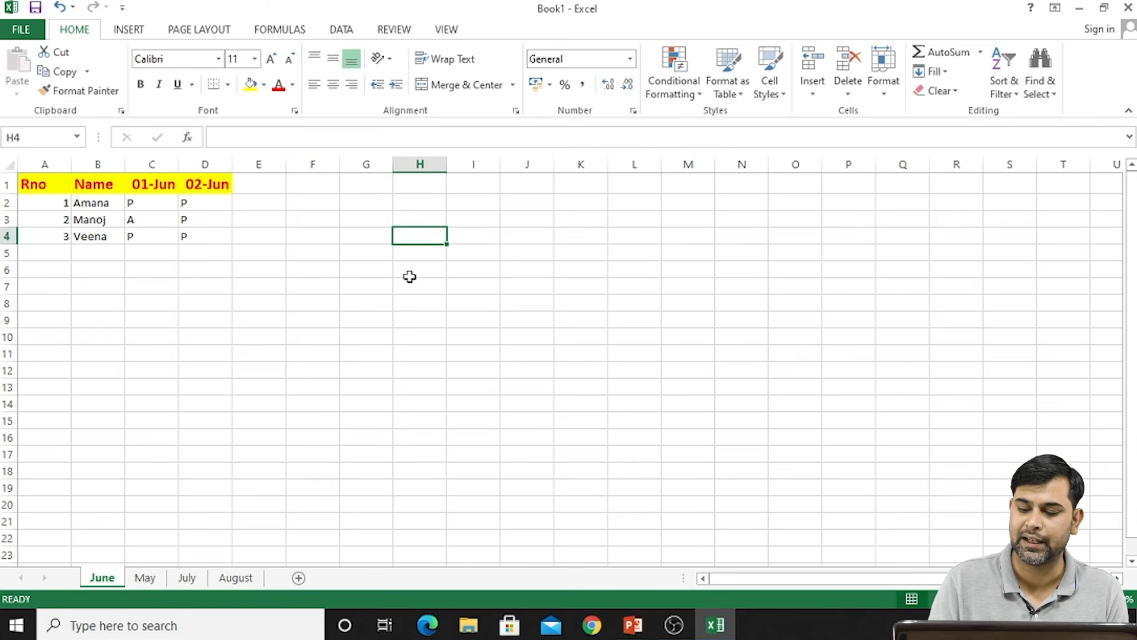
{"action": "type", "text": "87"}
{"action": "key", "text": "Return"}
{"action": "type", "text": "92"}
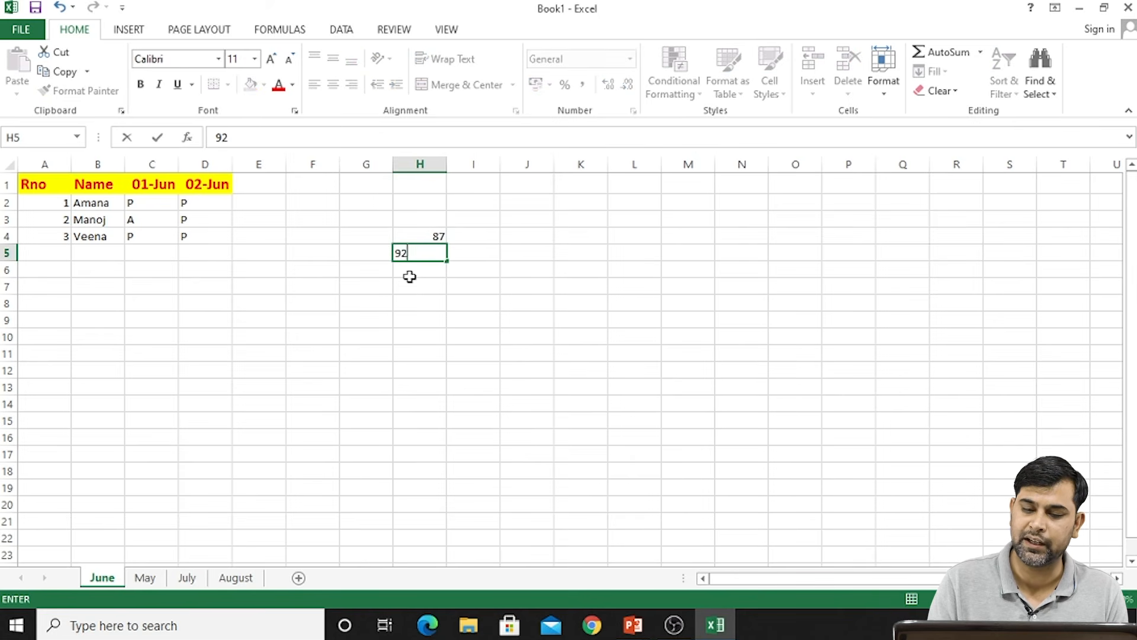
{"action": "key", "text": "Return"}
Step: Add the two numbers in cell H6 with the formula =H4+H5 and reselect the result cell
{"action": "key", "text": "Up"}
{"action": "key", "text": "Up"}
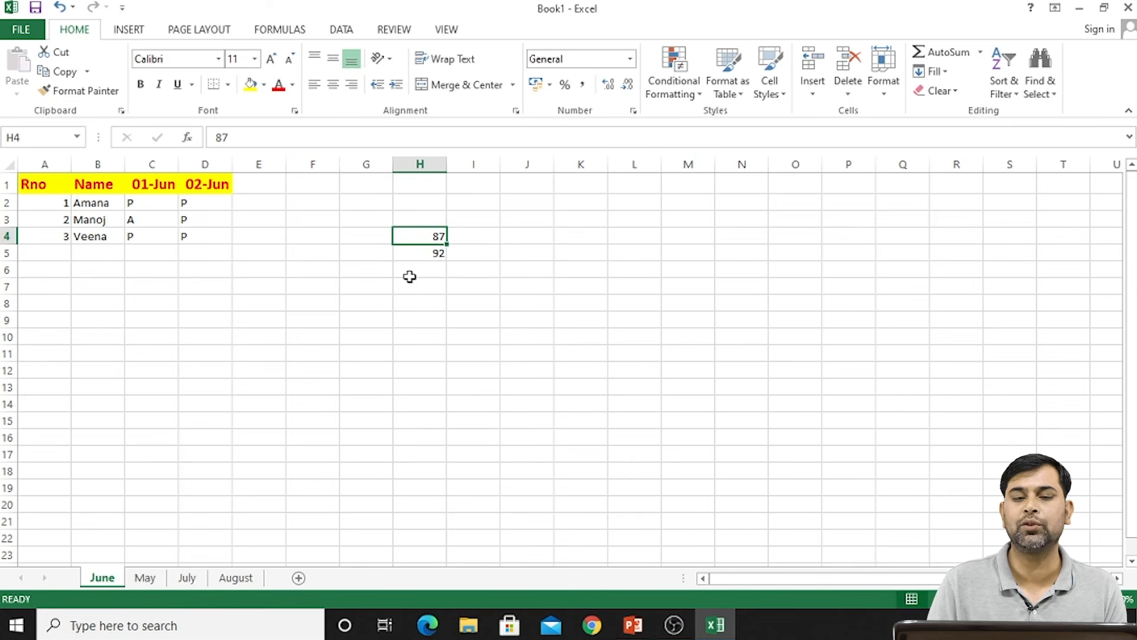
{"action": "key", "text": "shift+Down"}
{"action": "key", "text": "Down"}
{"action": "key", "text": "Down"}
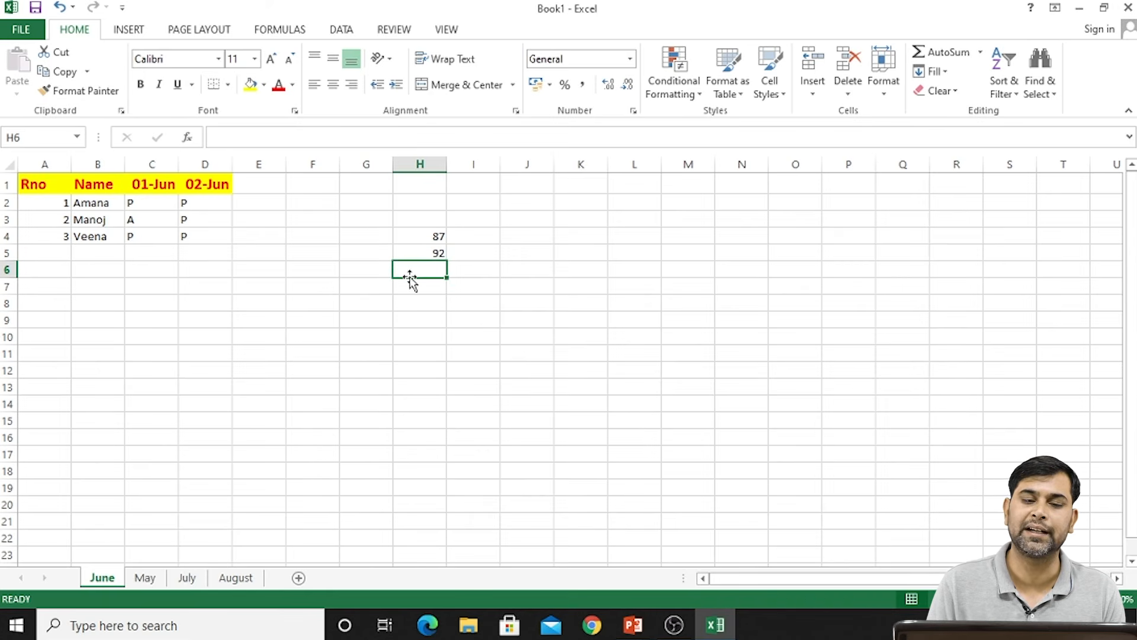
{"action": "type", "text": "="}
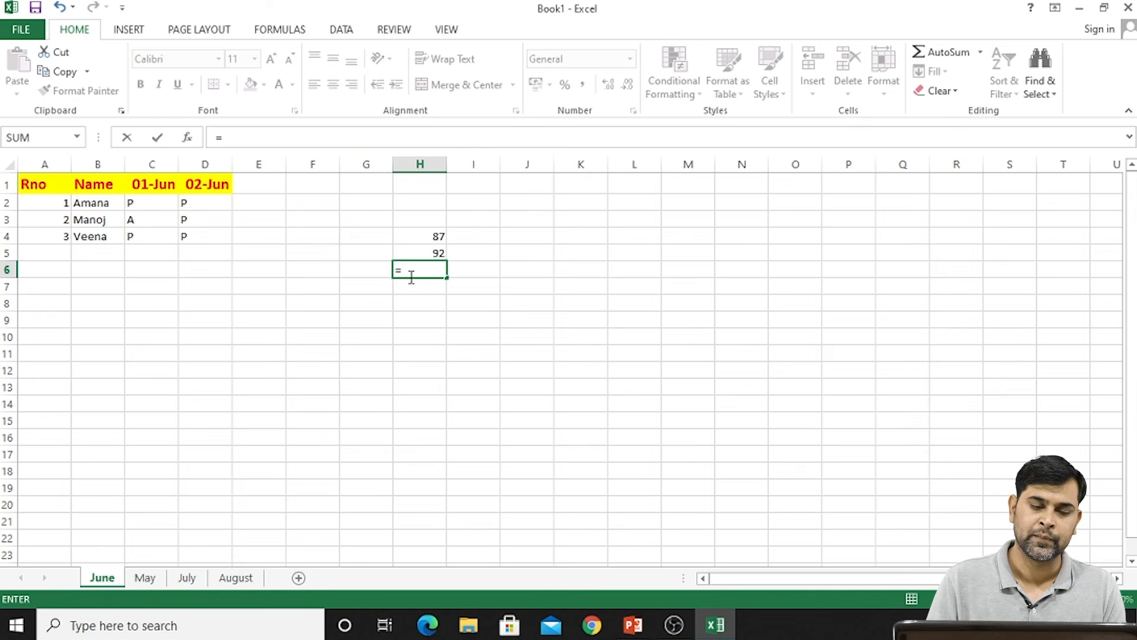
{"action": "left_click", "coordinate": [419, 240]}
{"action": "type", "text": "+"}
{"action": "left_click", "coordinate": [429, 253]}
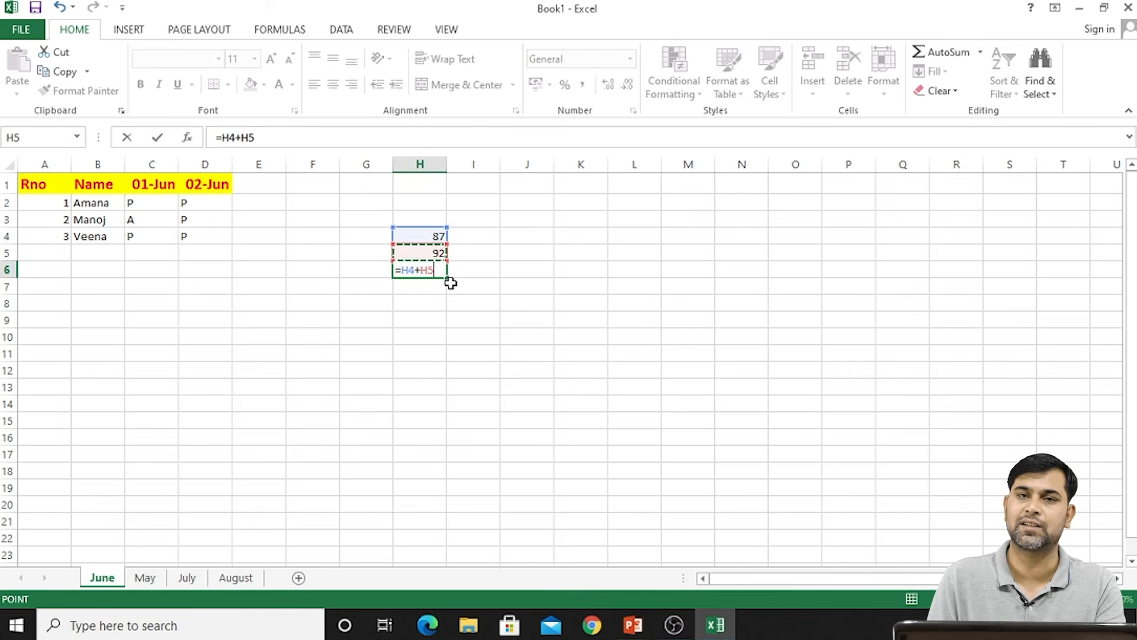
{"action": "key", "text": "Return"}
{"action": "key", "text": "Up"}
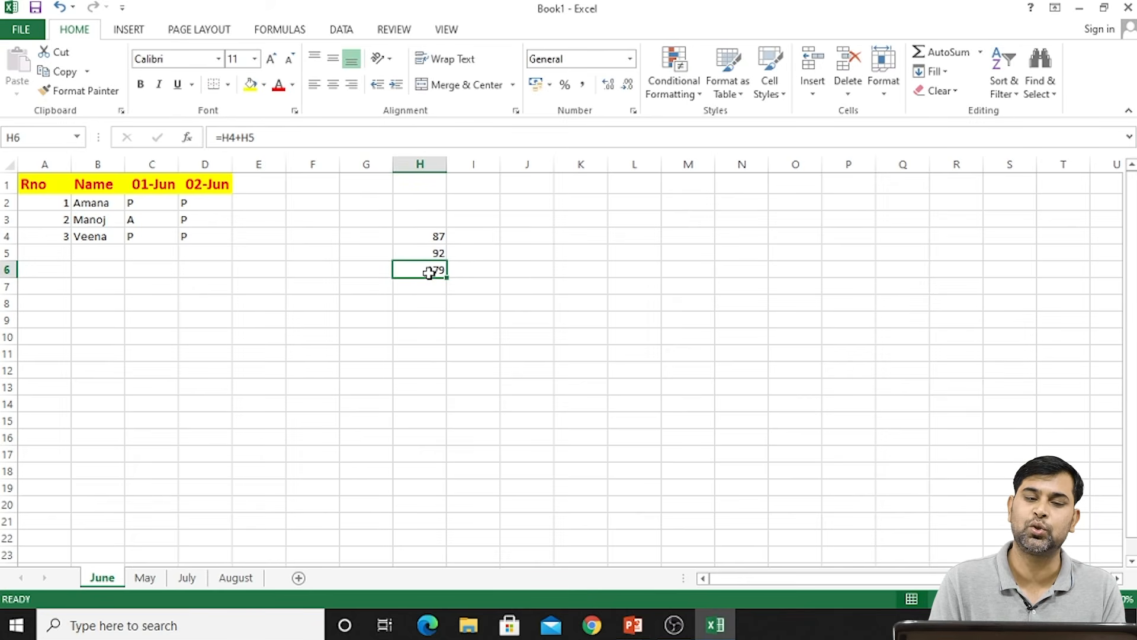
Step: Open the formula of cell H6 for editing and examine its references to the two number cells
{"action": "left_click", "coordinate": [253, 137]}
{"action": "mouse_move", "coordinate": [253, 137]}
{"action": "left_mouse_down"}
{"action": "mouse_move", "coordinate": [219, 136]}
{"action": "mouse_move", "coordinate": [219, 72]}
{"action": "mouse_move", "coordinate": [254, 141]}
{"action": "mouse_move", "coordinate": [226, 140]}
{"action": "mouse_move", "coordinate": [243, 140]}
{"action": "left_mouse_up"}
{"action": "left_click", "coordinate": [285, 140]}
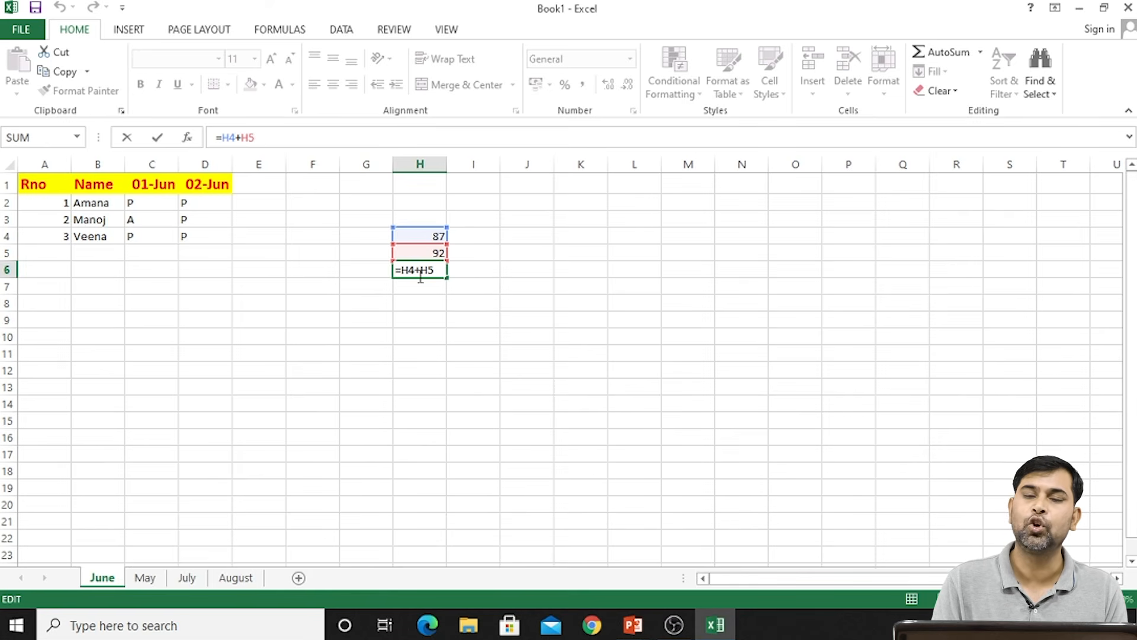